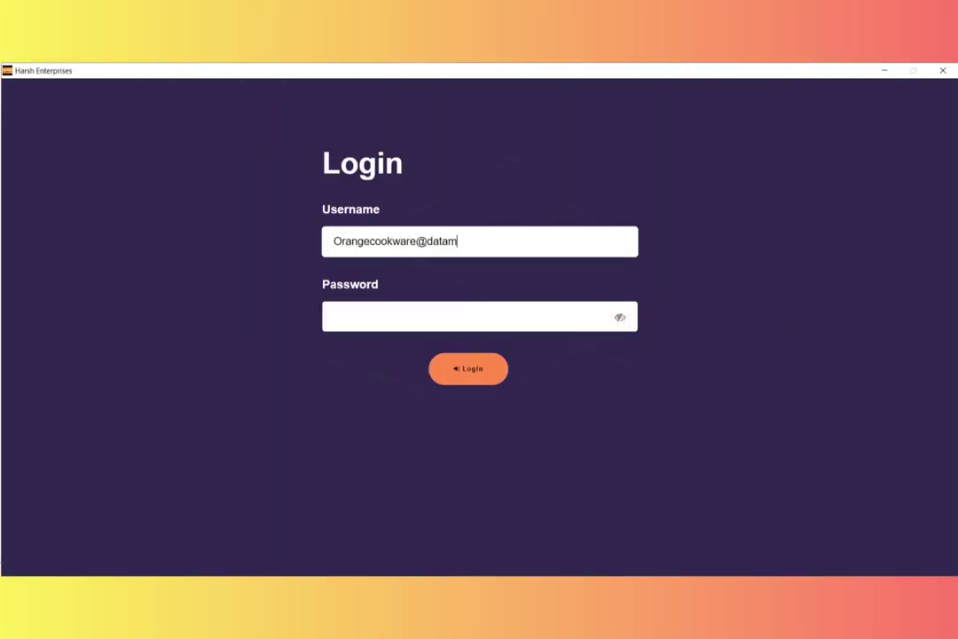
Log in to the QR Generator with the company e-mail and the pasted account password.
text(oulds.com)
key(Tab)
key(ctrl+v)
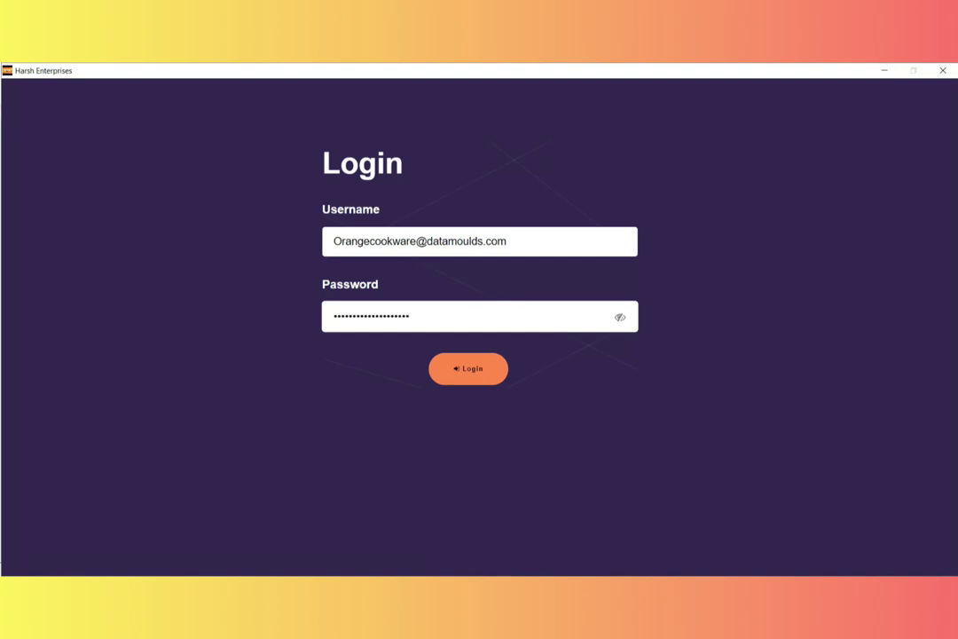
key(Return)
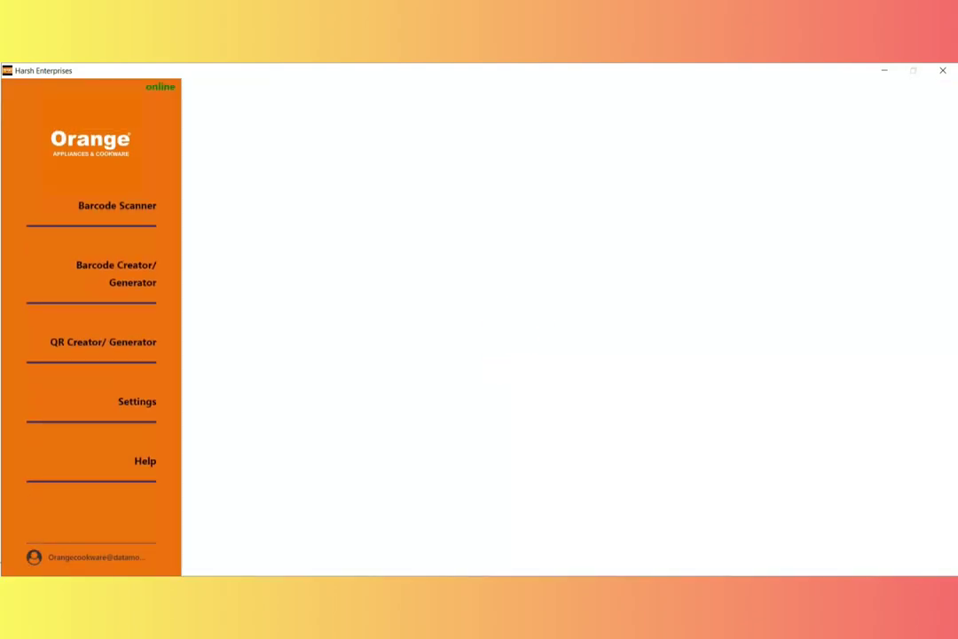
In the QR generation form, select product ORANGE - HERO 550W 3JAR ISI MG and move to Quantity.
click(103, 342)
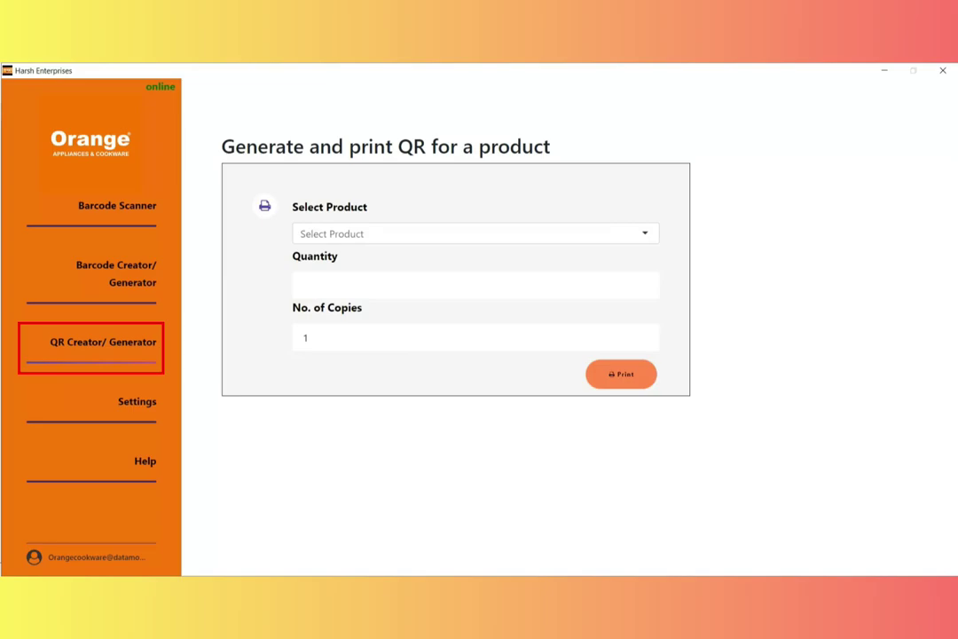
click(474, 233)
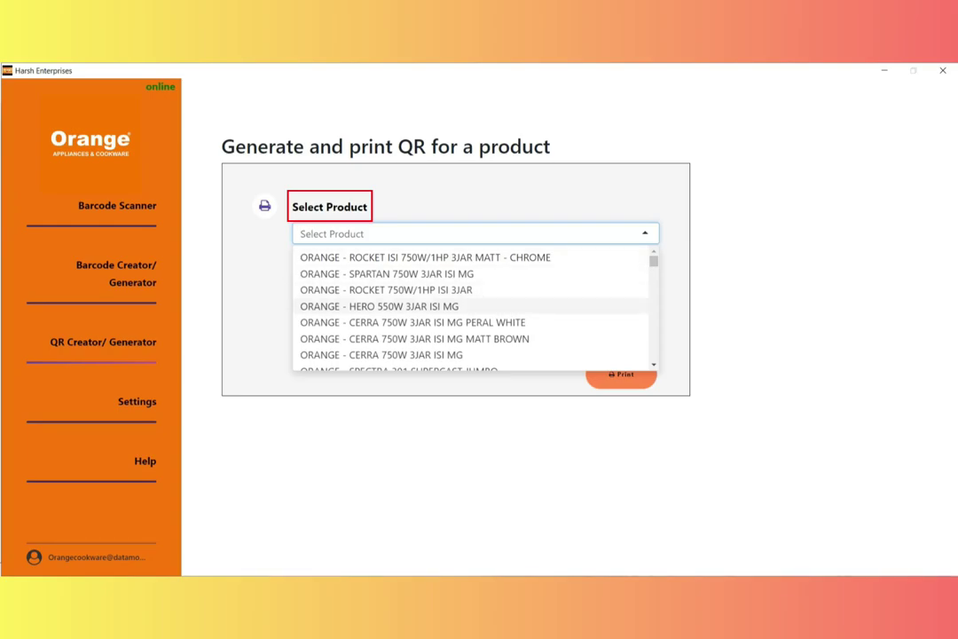
click(379, 306)
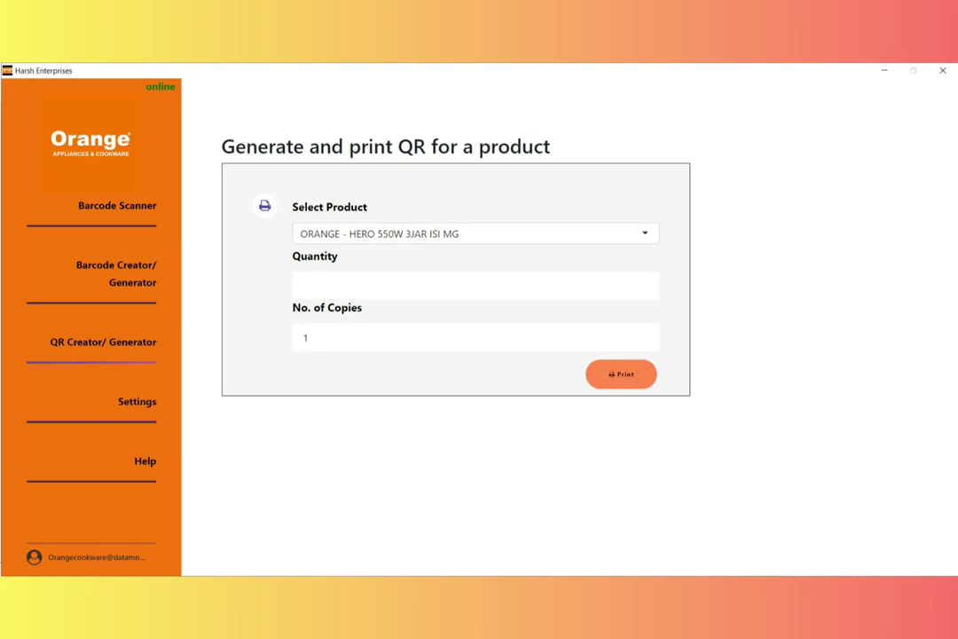
click(303, 283)
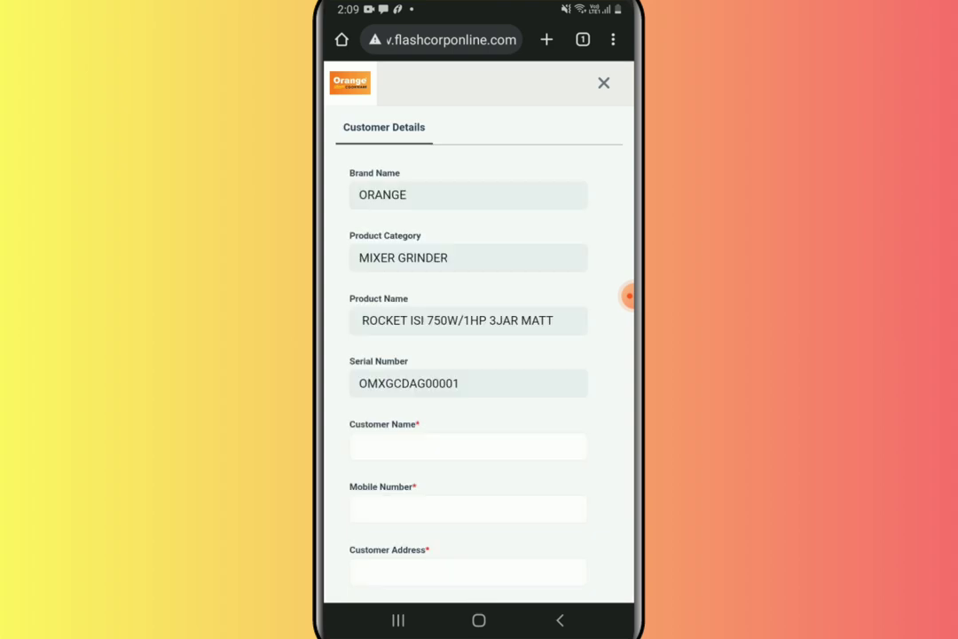
Fill in the customer's name, mobile number, address, city and pincode.
scroll(479, 355, down, 3)
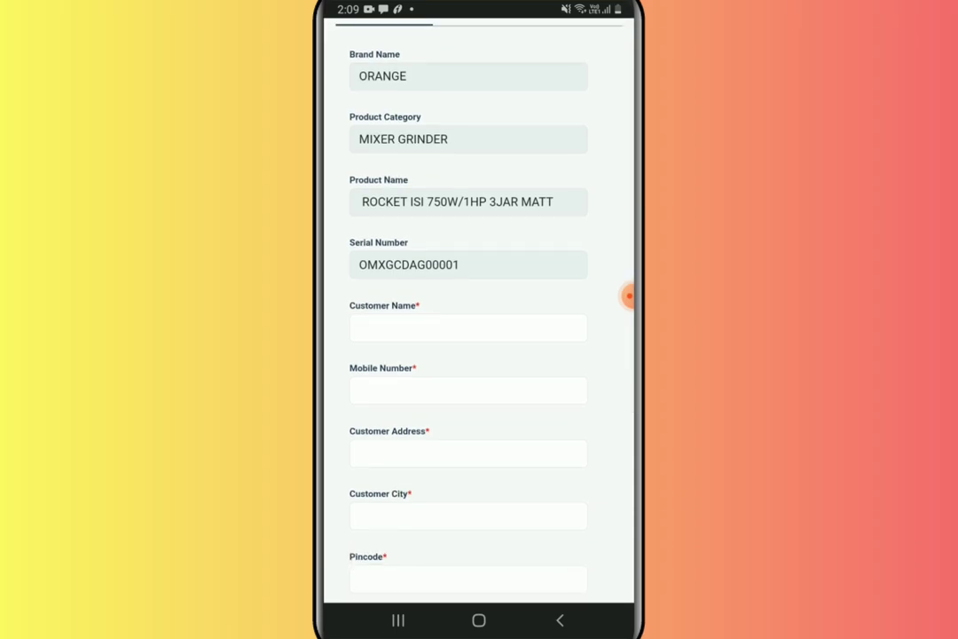
click(468, 277)
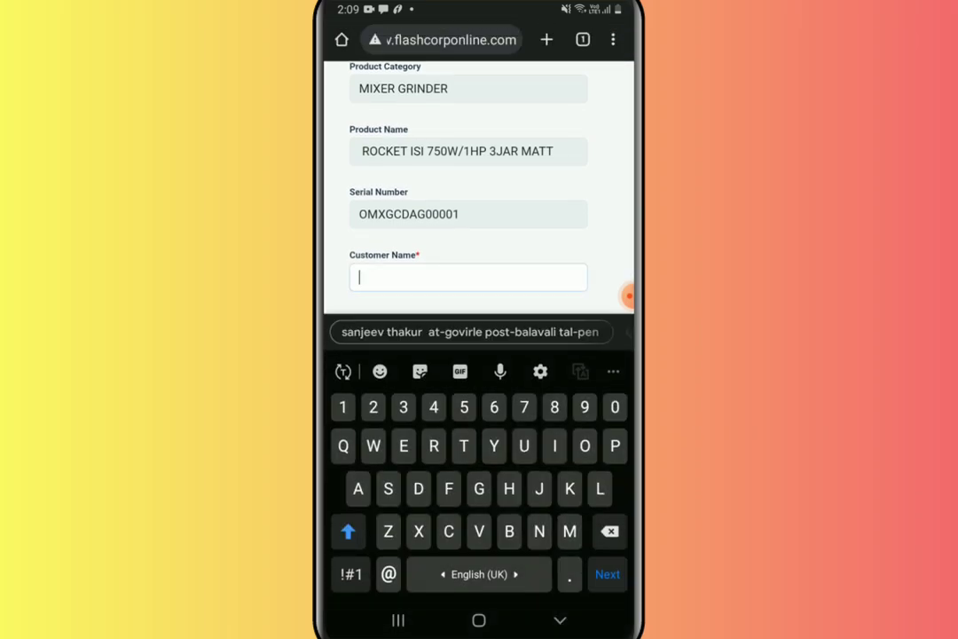
text(Sanjeev)
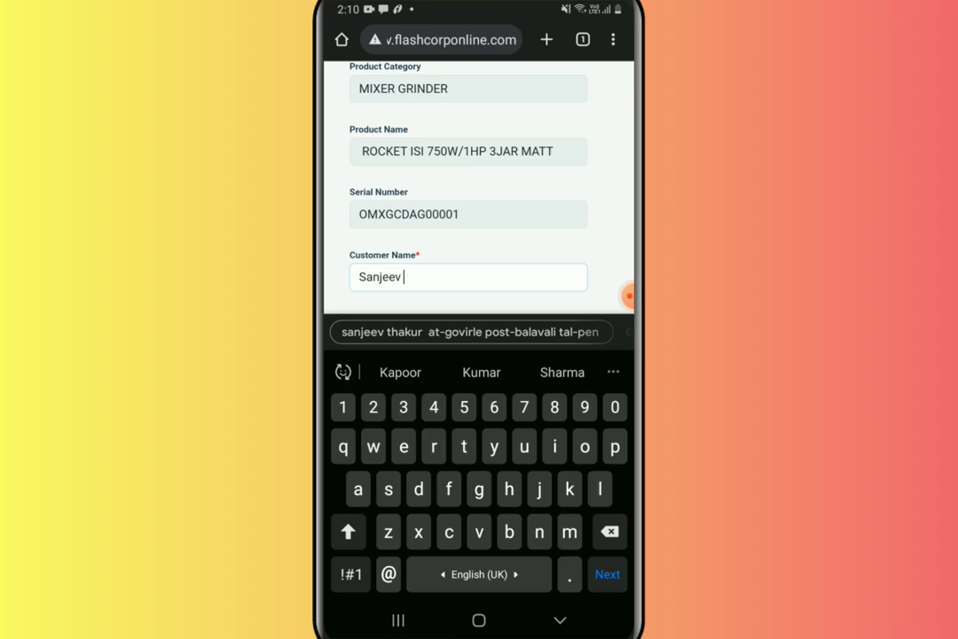
key(Tab)
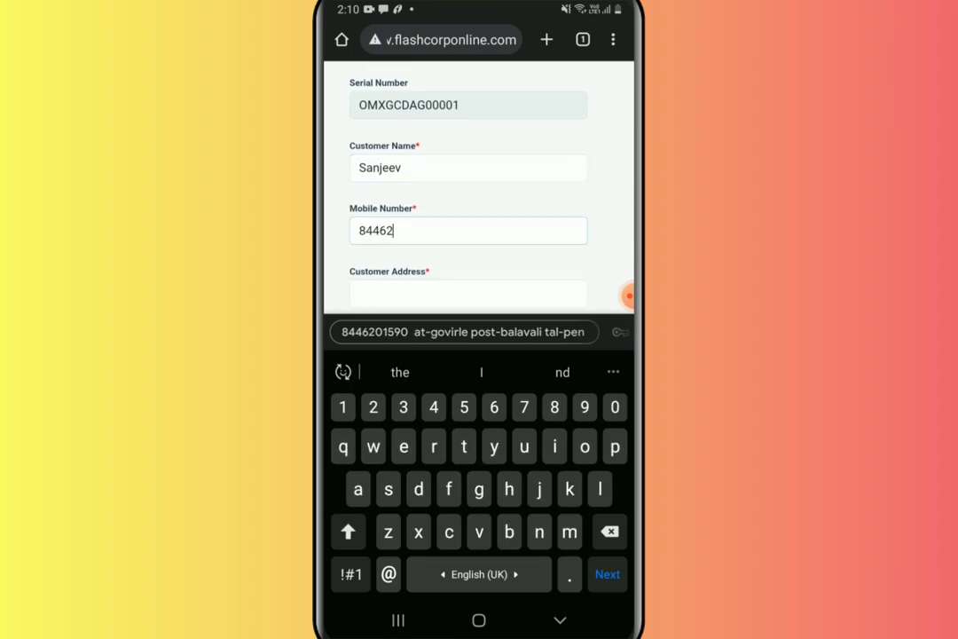
key(Tab)
text(Pen)
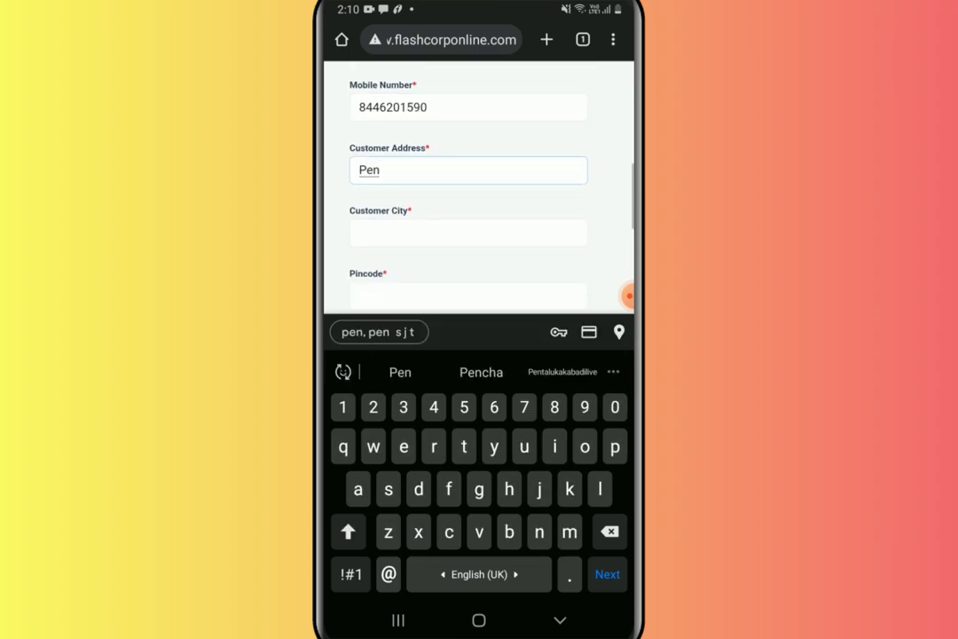
key(Tab)
text(Pen)
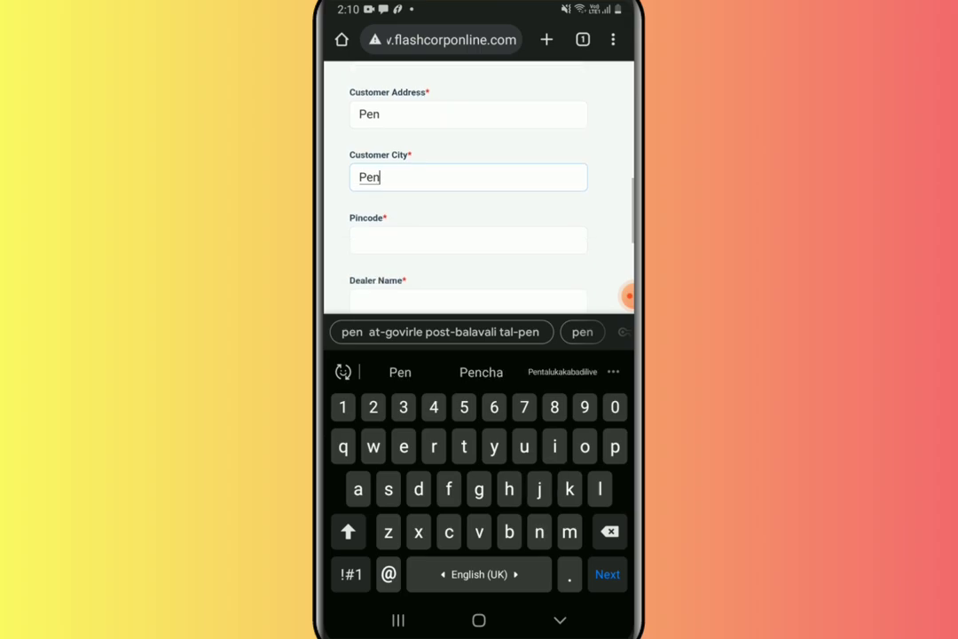
key(Tab)
text(402107)
Enter dealer name Orange, purchase date 07/11/2023 and dealer area Mumbai.
key(Tab)
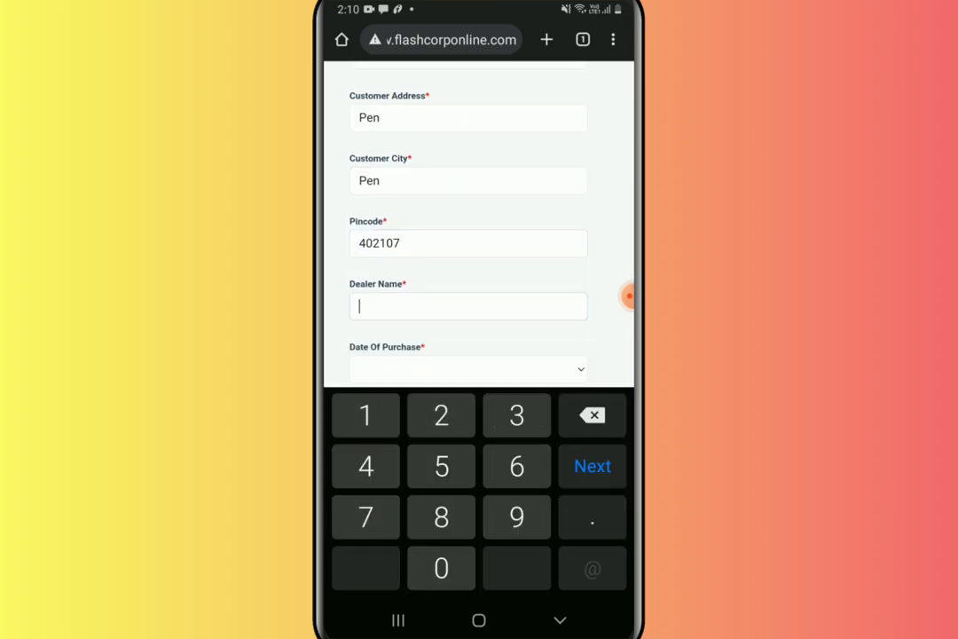
text(Orange)
key(Tab)
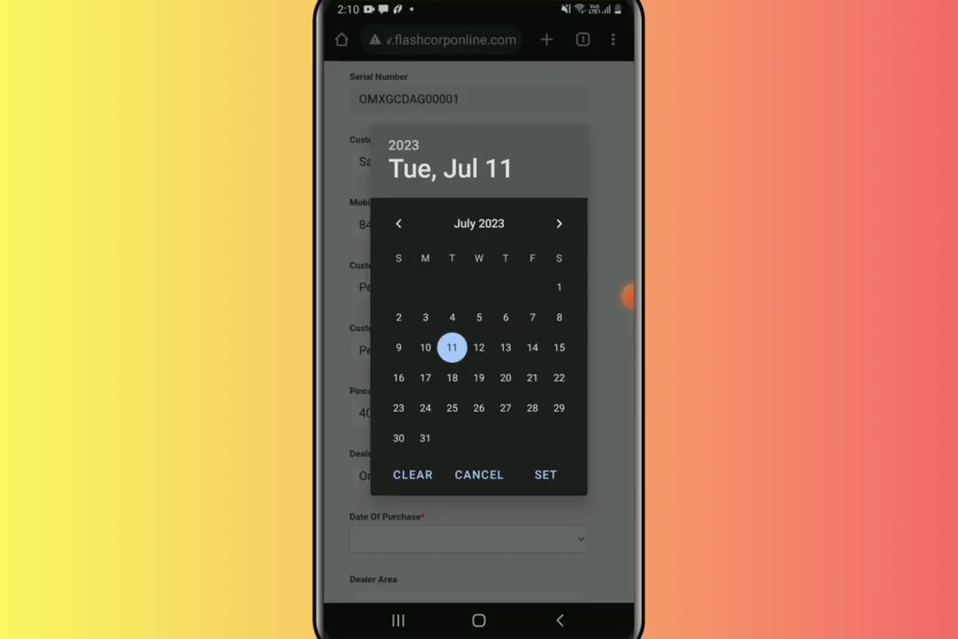
click(546, 474)
scroll(480, 355, down, 1)
click(468, 454)
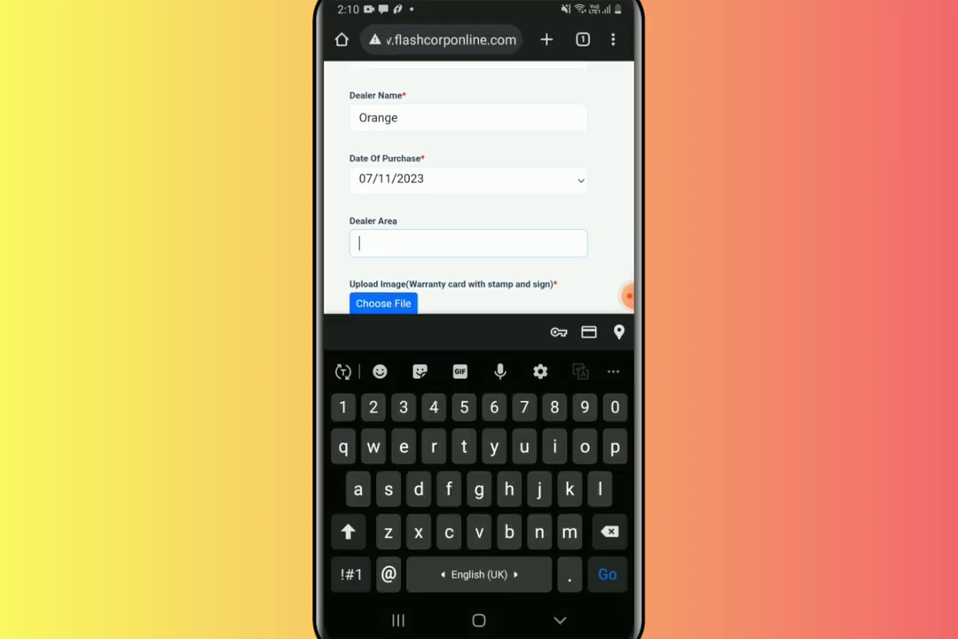
text(Mumbai)
click(560, 620)
Attach the warranty card image to the form.
click(383, 517)
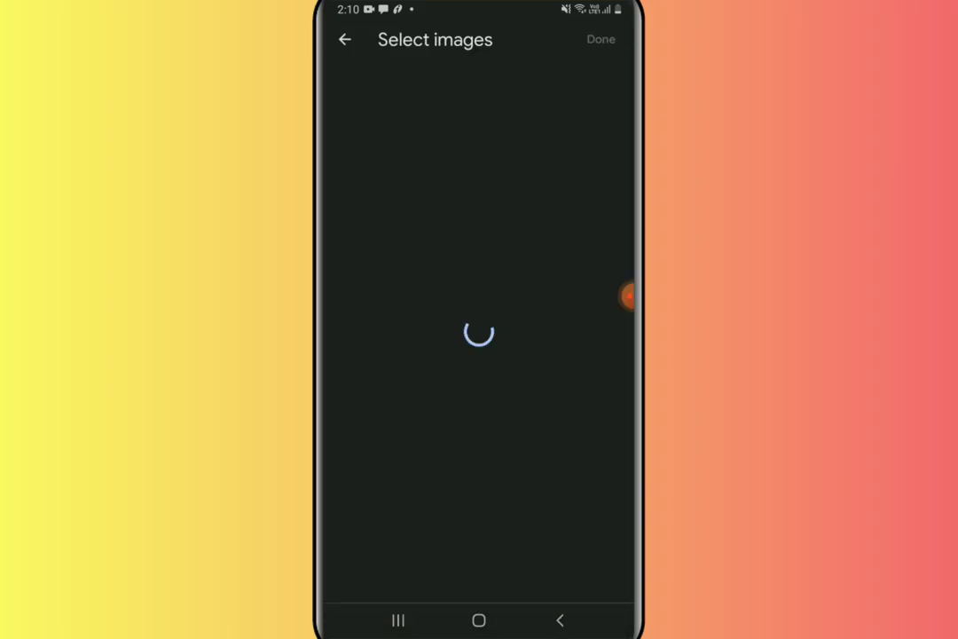
click(581, 112)
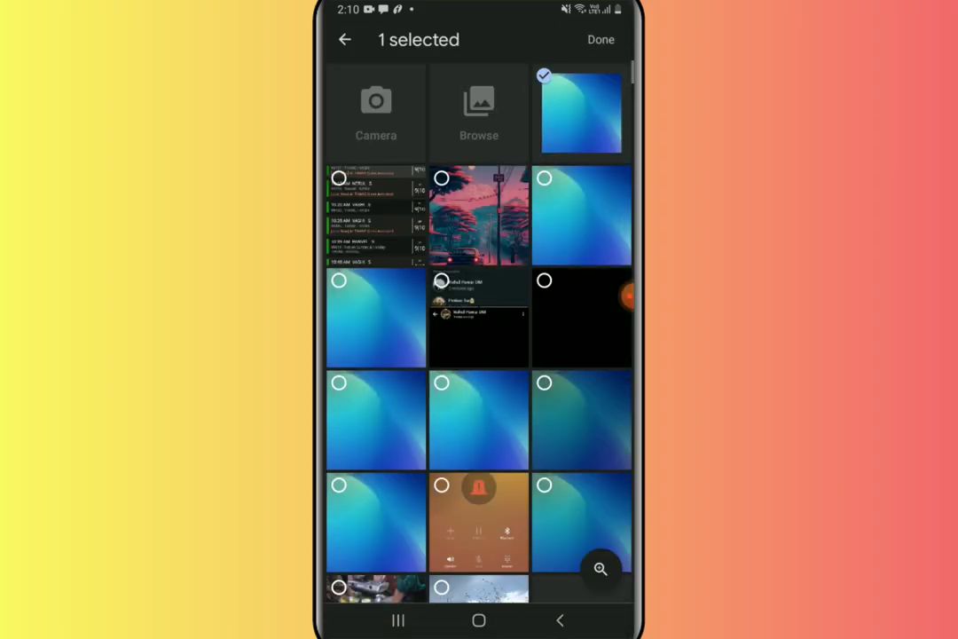
click(600, 39)
scroll(479, 355, up, 5)
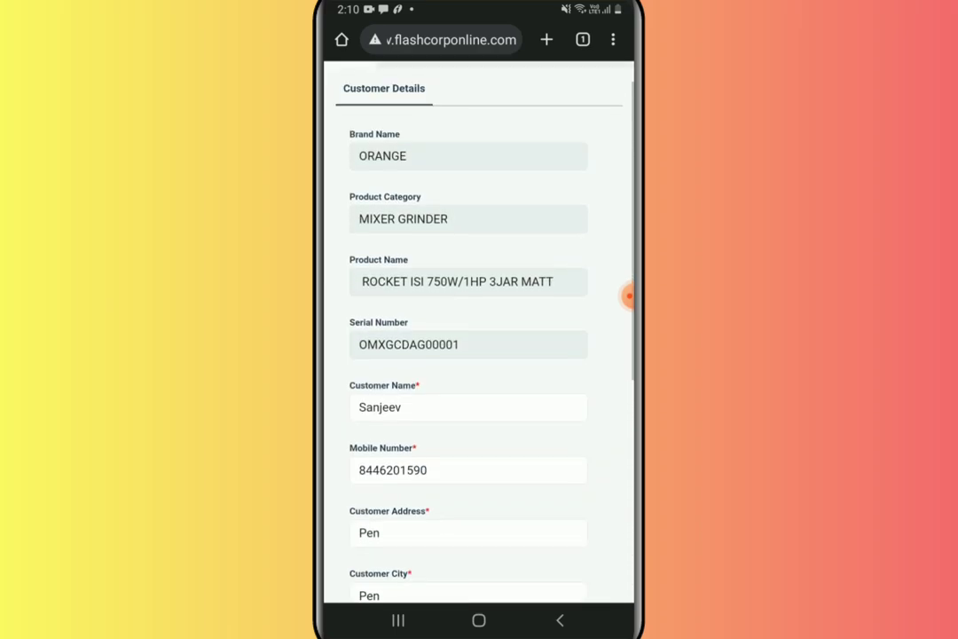
scroll(479, 337, down, 2)
scroll(479, 320, down, 6)
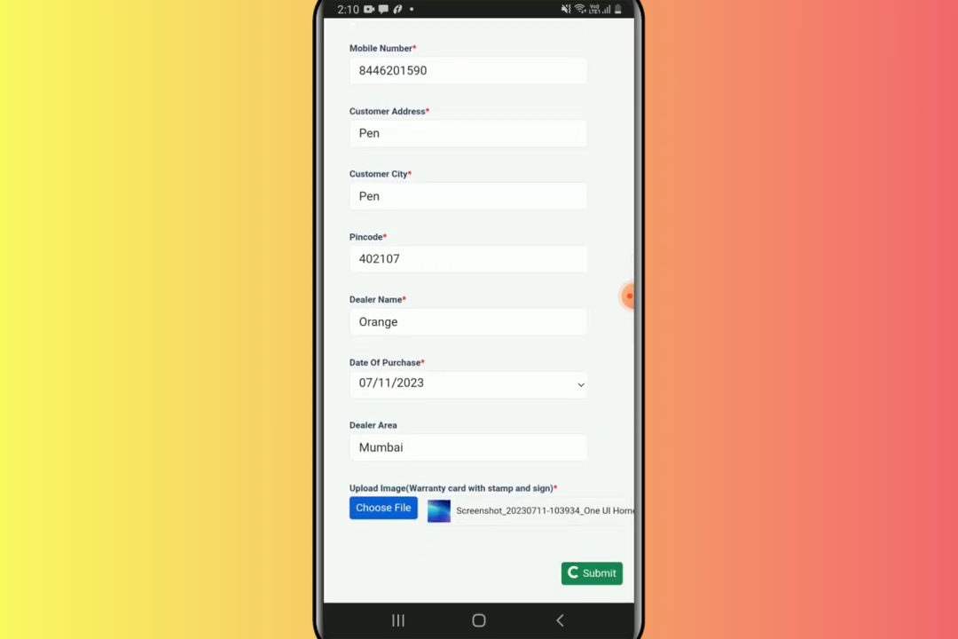
Submit the completed flashcorponline.com product registration form.
click(592, 572)
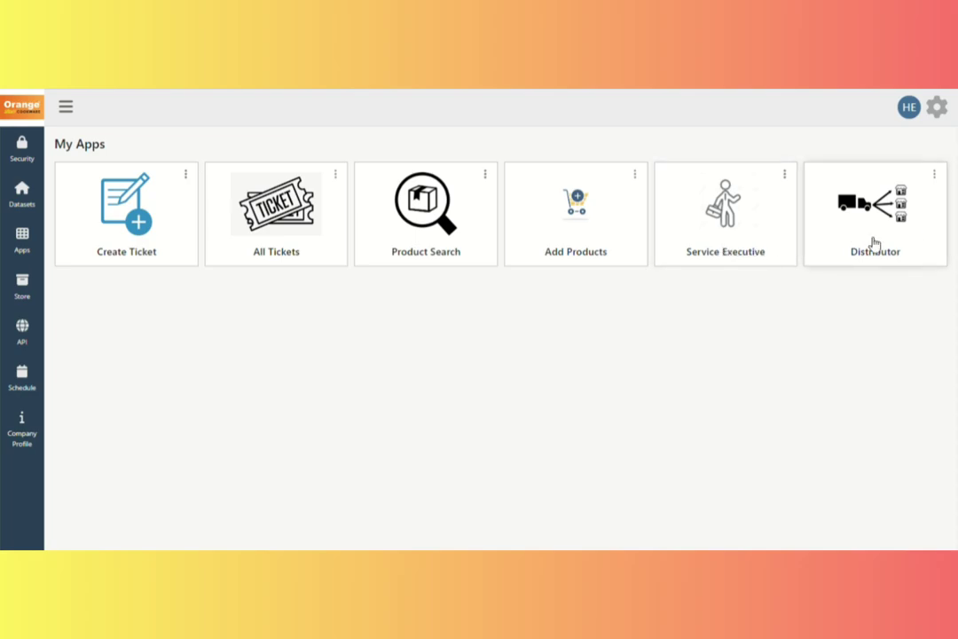
Create a new ticket and look up the customer's mobile number to load their ACE 201 stove details.
click(135, 238)
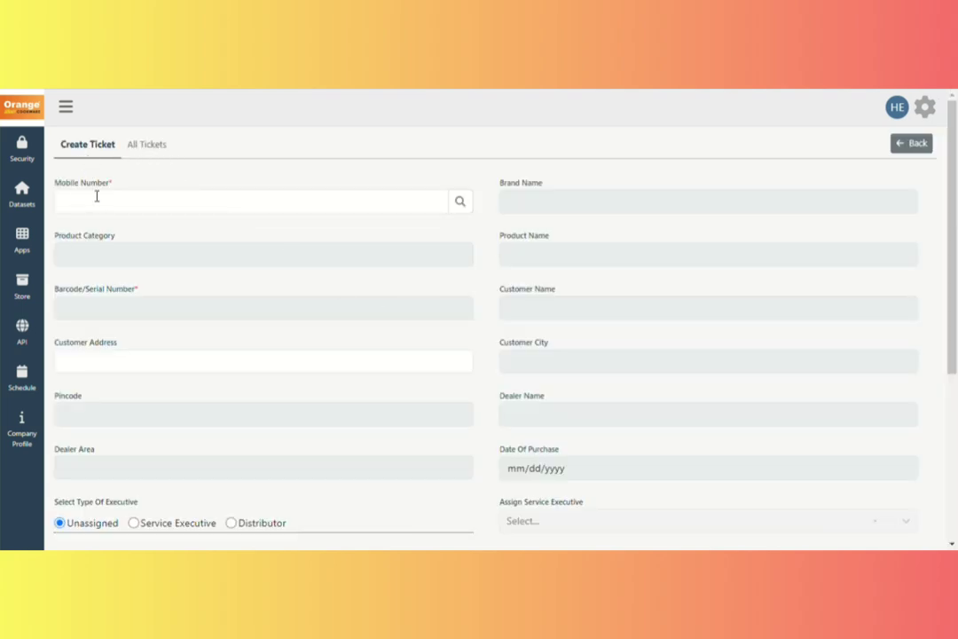
click(101, 205)
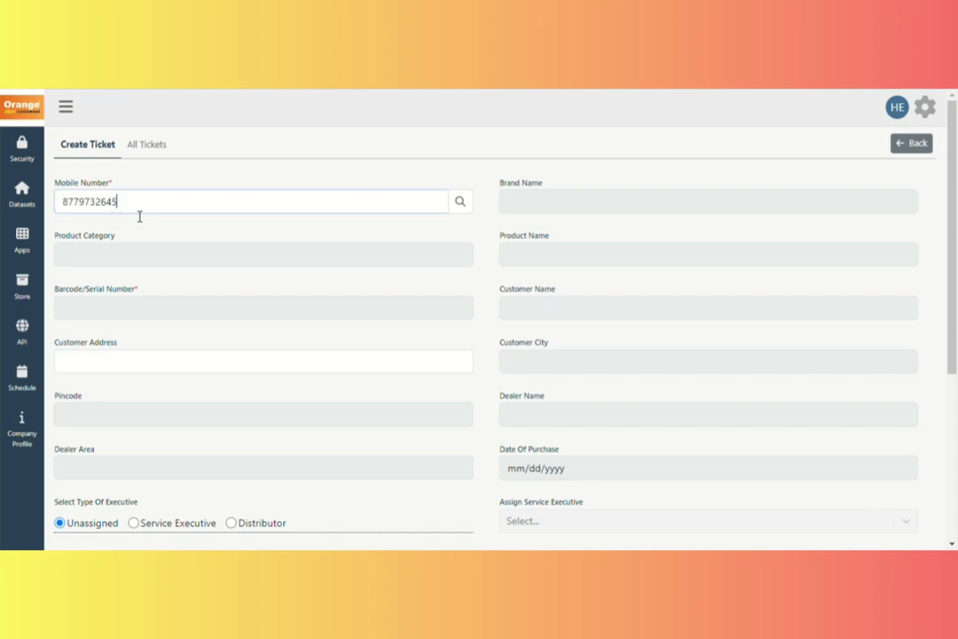
click(461, 203)
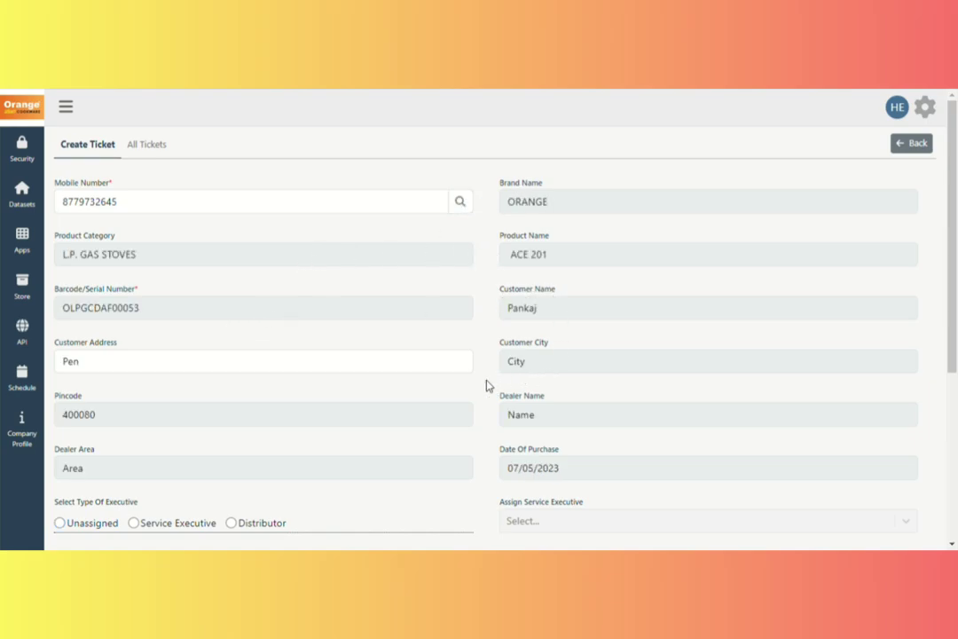
scroll(451, 417, down, 3)
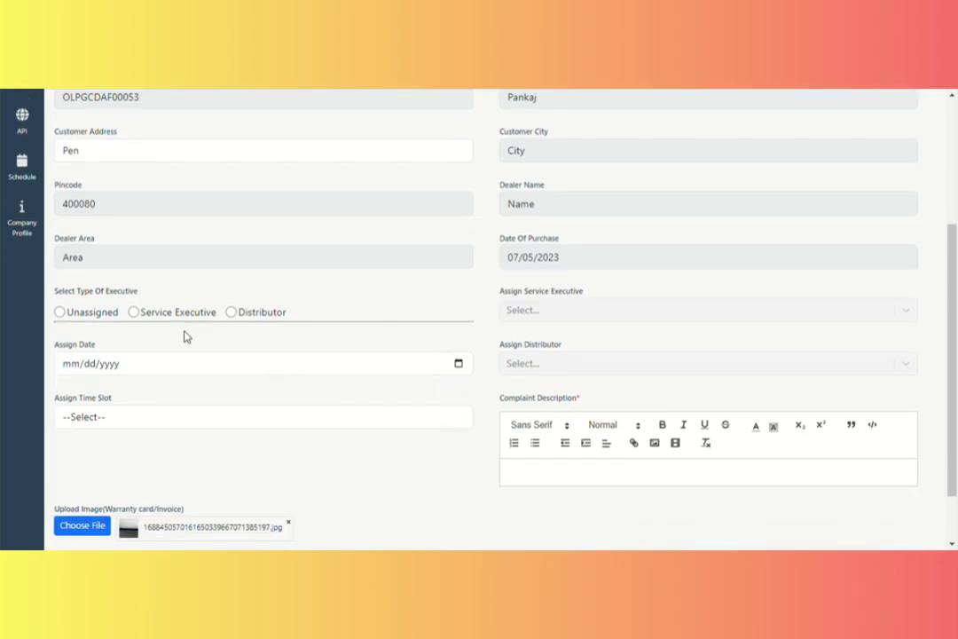
Assign the ticket to distributor ASHA ENTERPRISE with assign date 07/07/2023.
drag(53, 295, 139, 293)
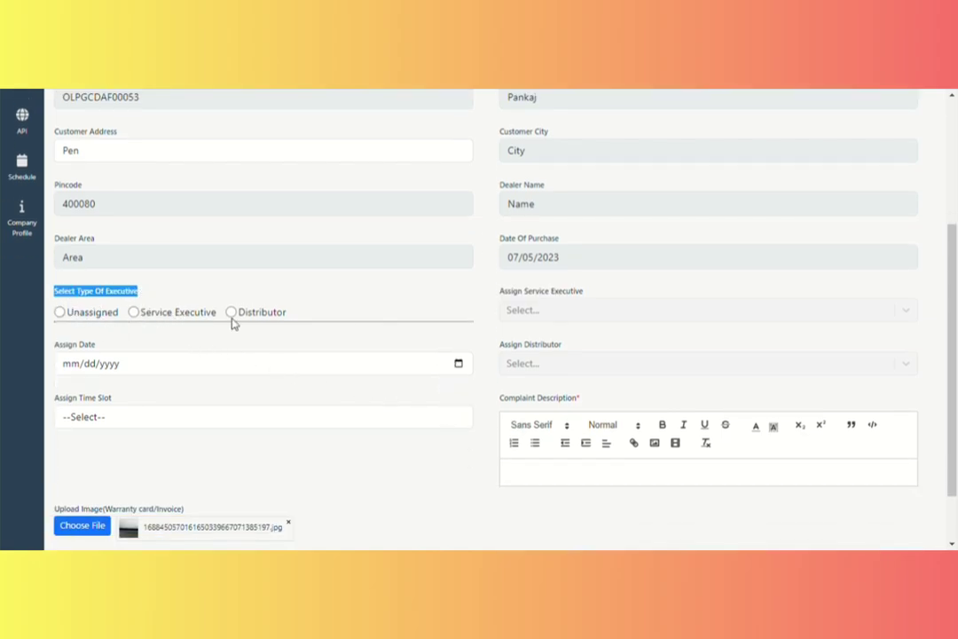
click(59, 312)
click(135, 314)
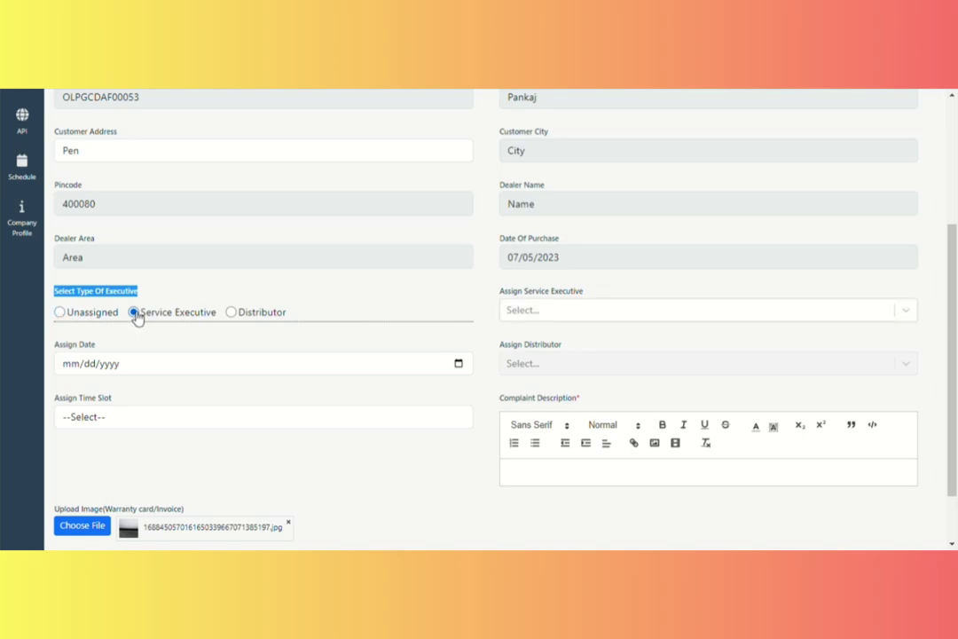
click(548, 311)
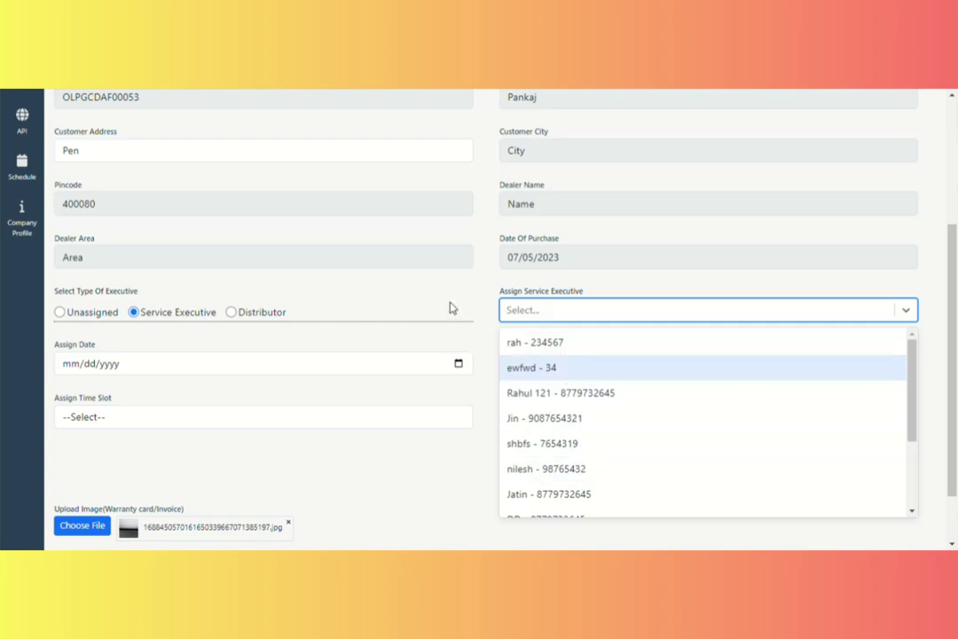
click(238, 314)
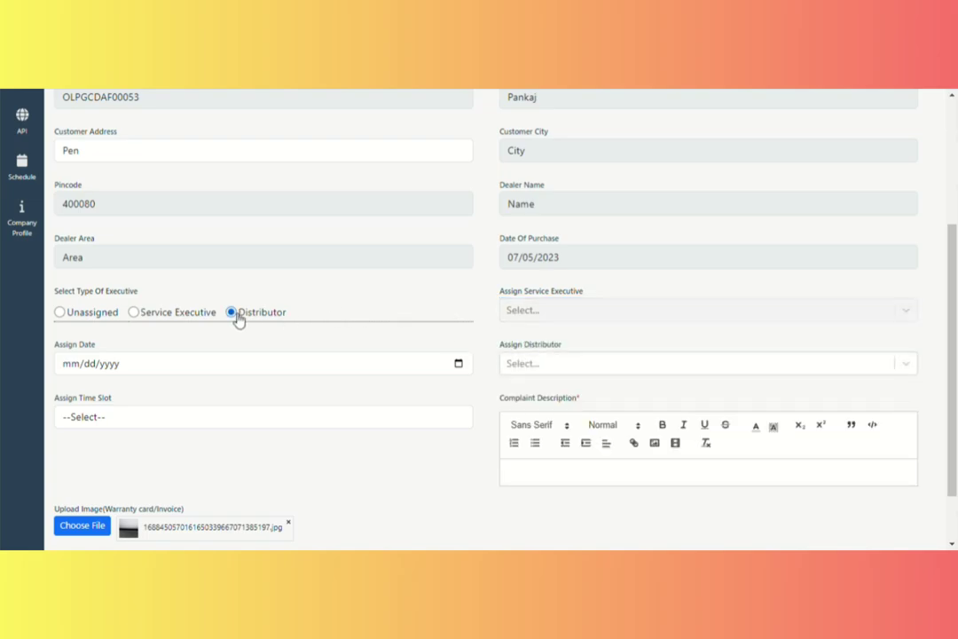
click(516, 364)
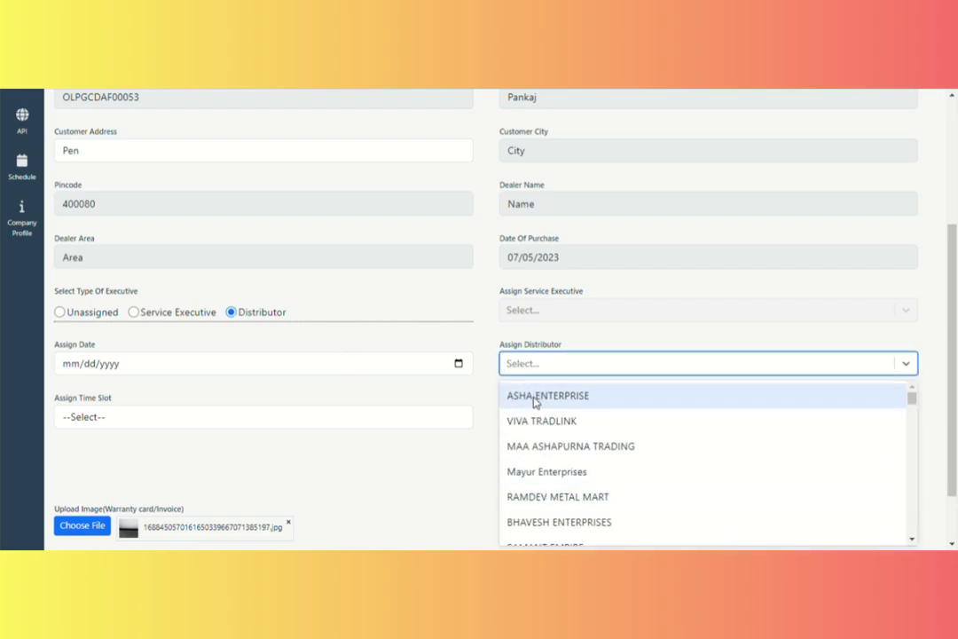
click(535, 397)
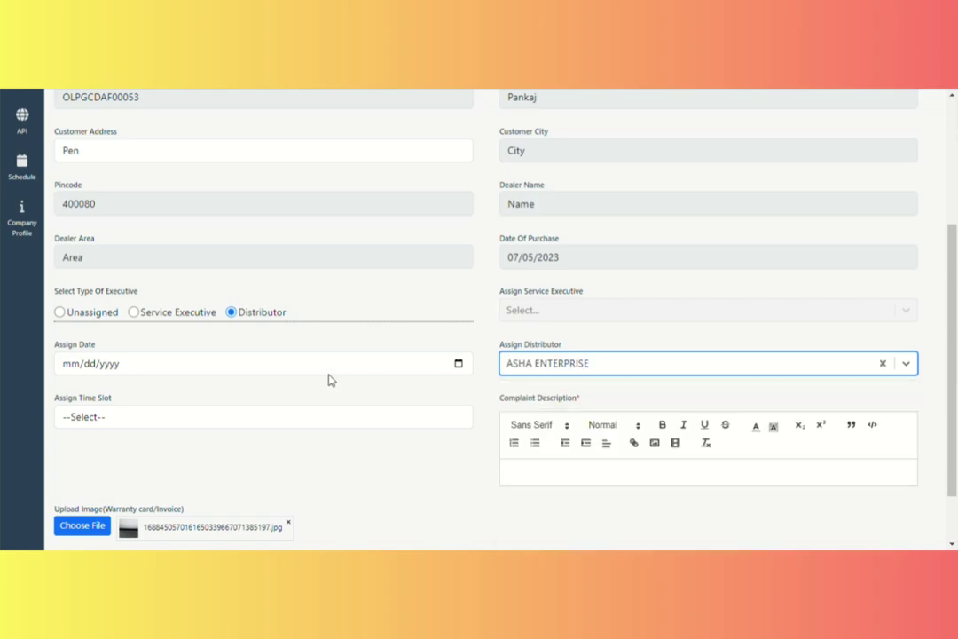
click(459, 364)
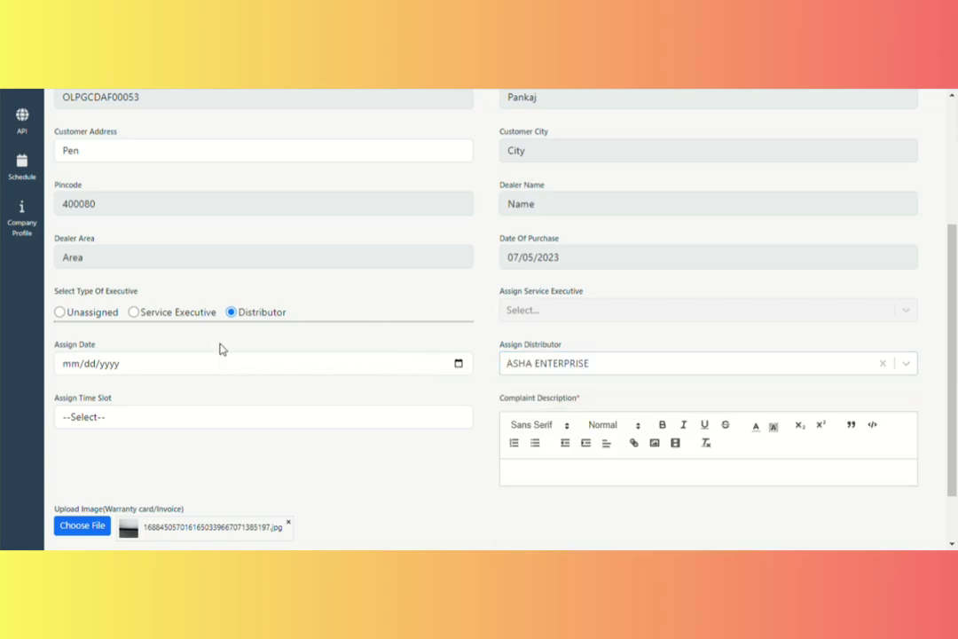
click(172, 342)
scroll(707, 403, down, 2)
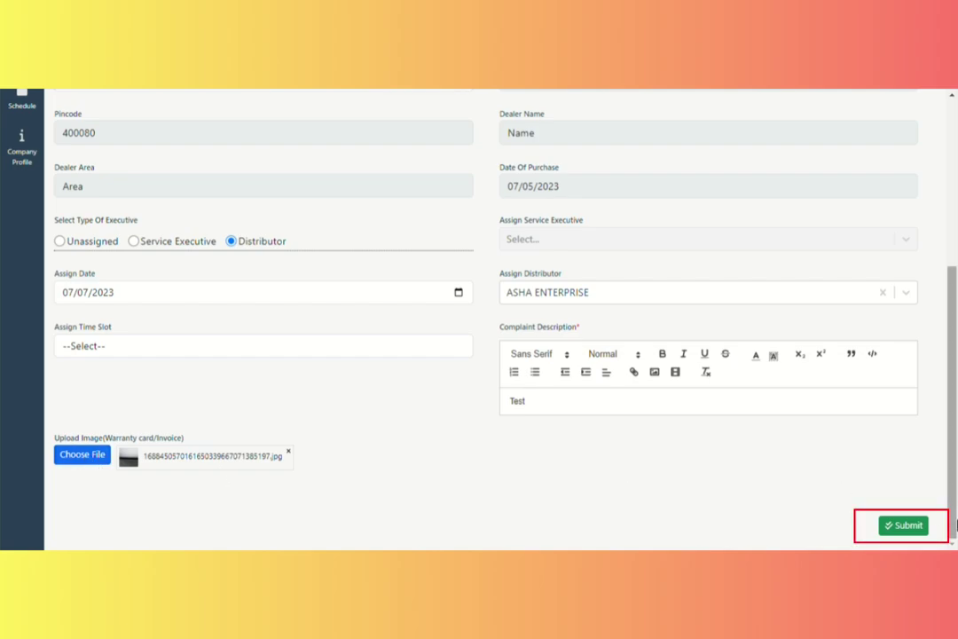
Submit the ticket and find the new ACE 201 L.P. gas stove entry atop All Tickets.
click(906, 529)
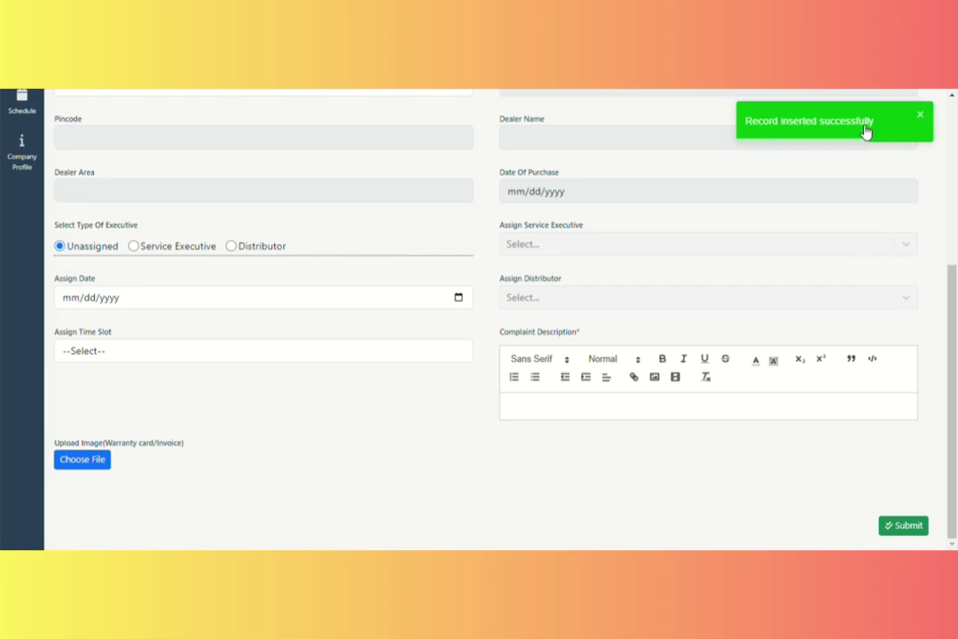
scroll(714, 311, up, 1)
scroll(714, 310, up, 5)
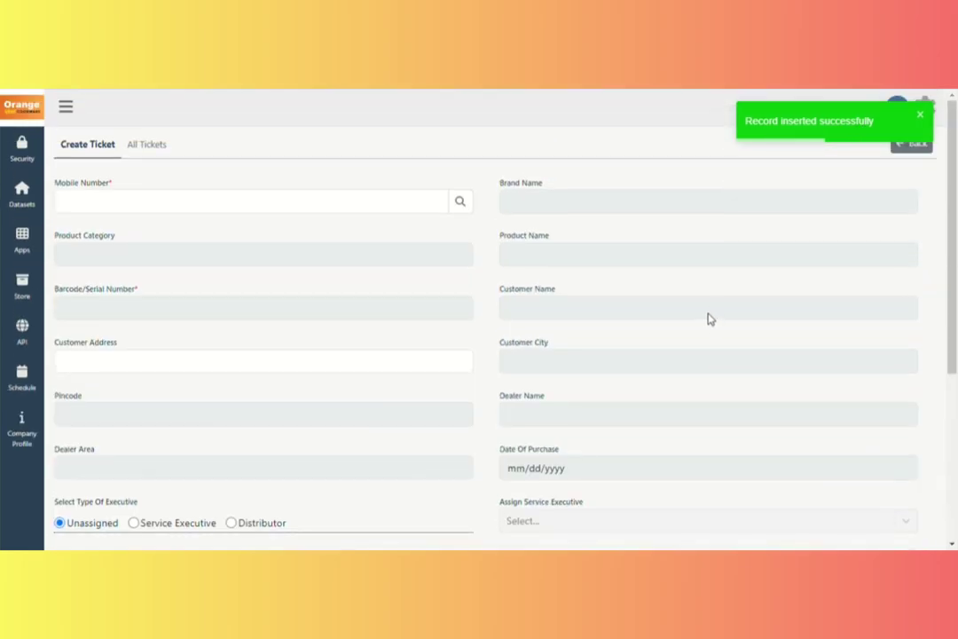
click(163, 147)
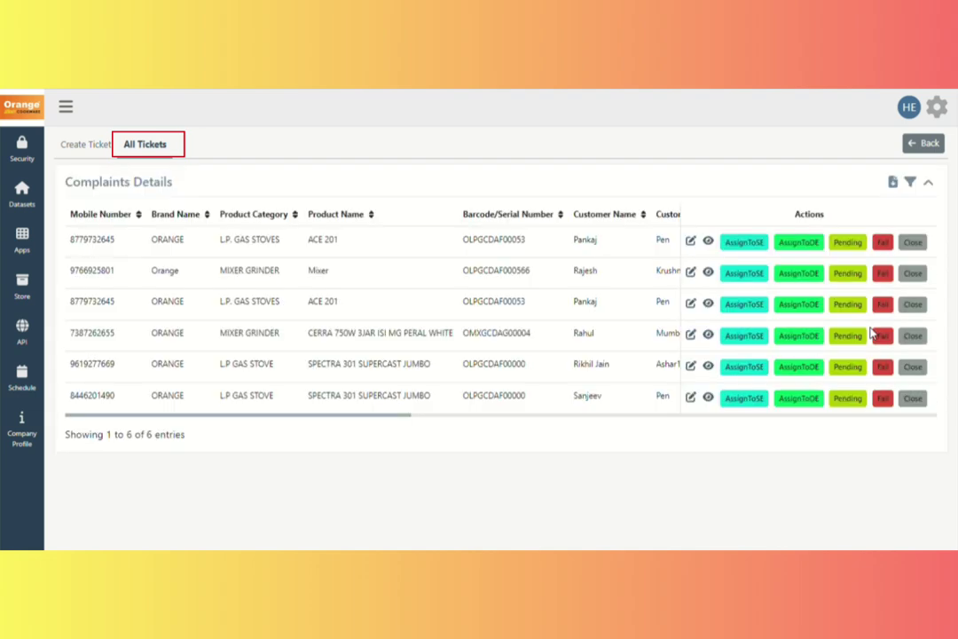
drag(70, 241, 675, 250)
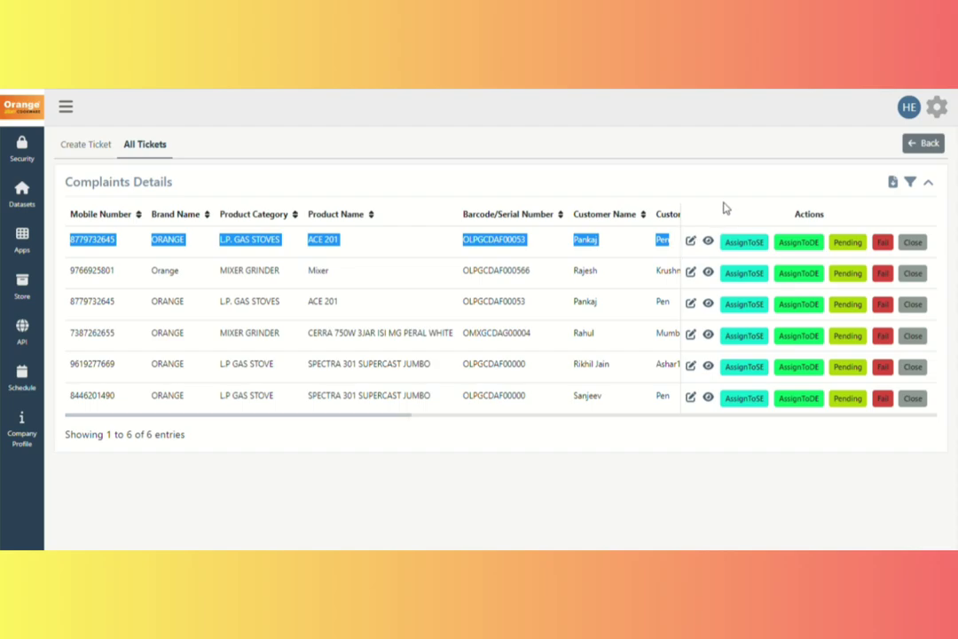
click(727, 237)
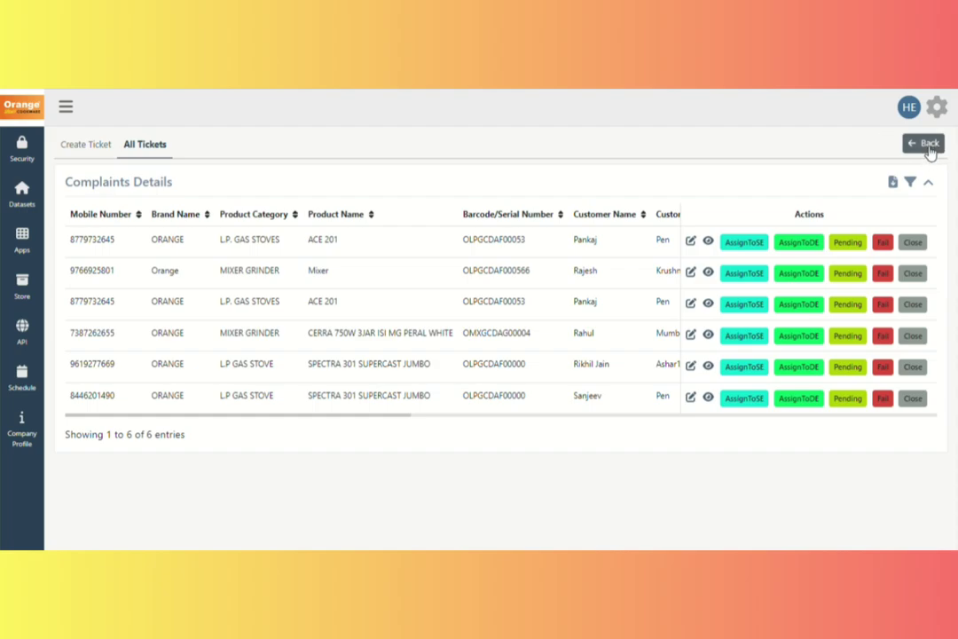
Return to My Apps and open the All Tickets status dashboard.
click(928, 147)
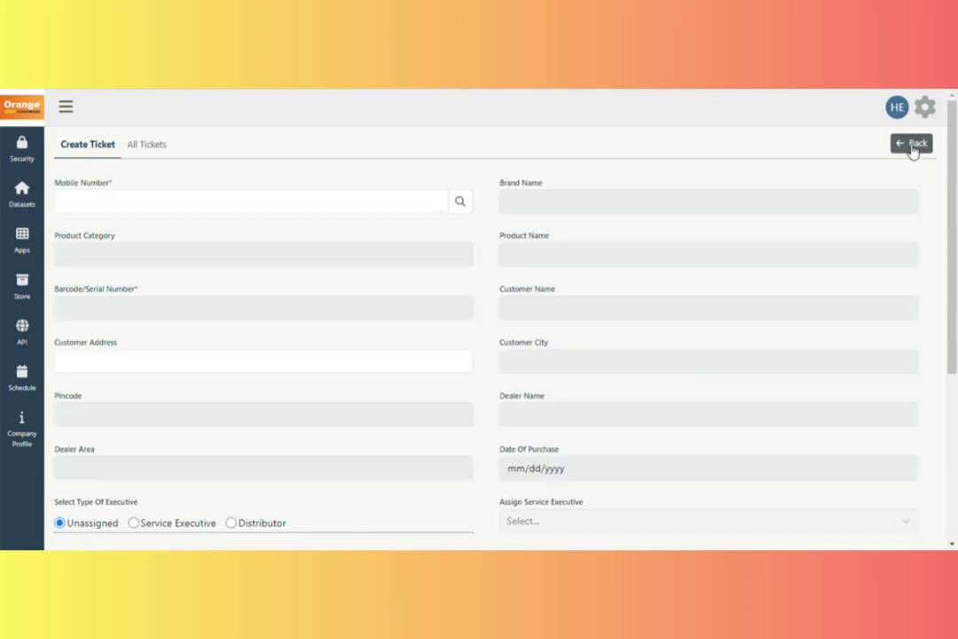
click(910, 146)
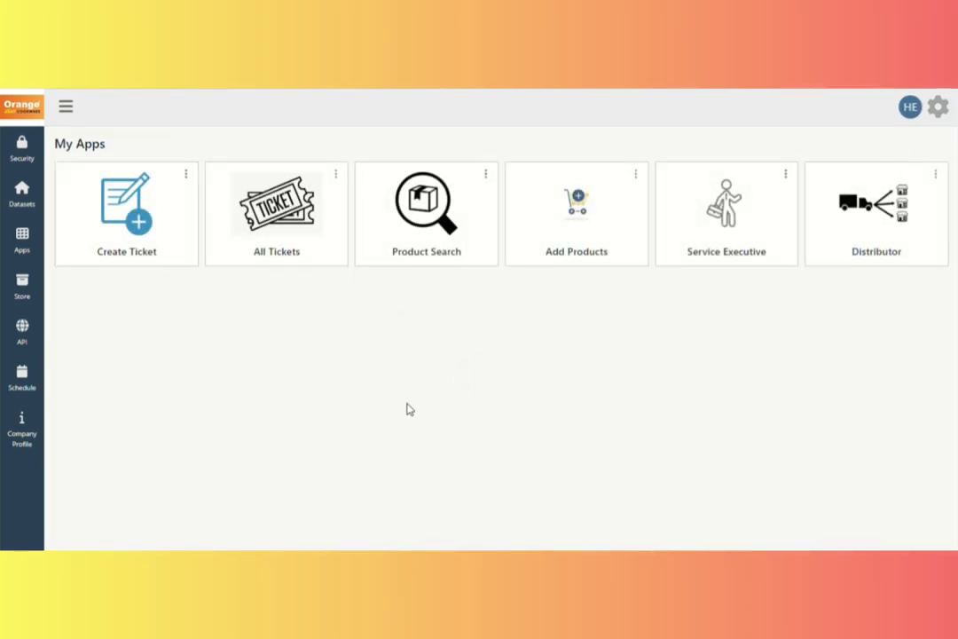
click(283, 254)
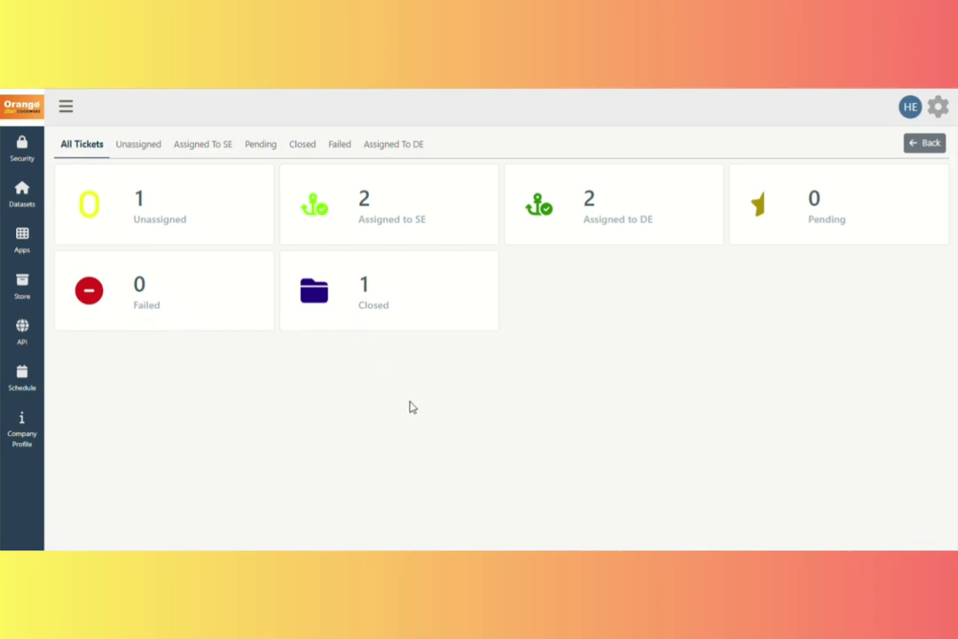
Review the SE-assigned tickets SPECTRA 301 SUPERCAST JUMBO and ACE 201, then go back.
click(377, 217)
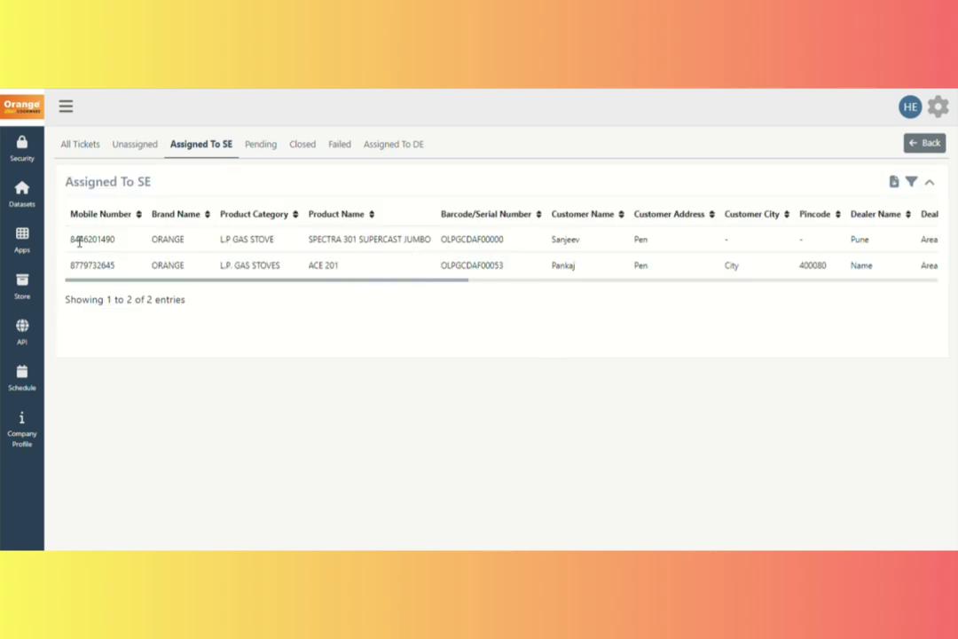
drag(79, 241, 927, 269)
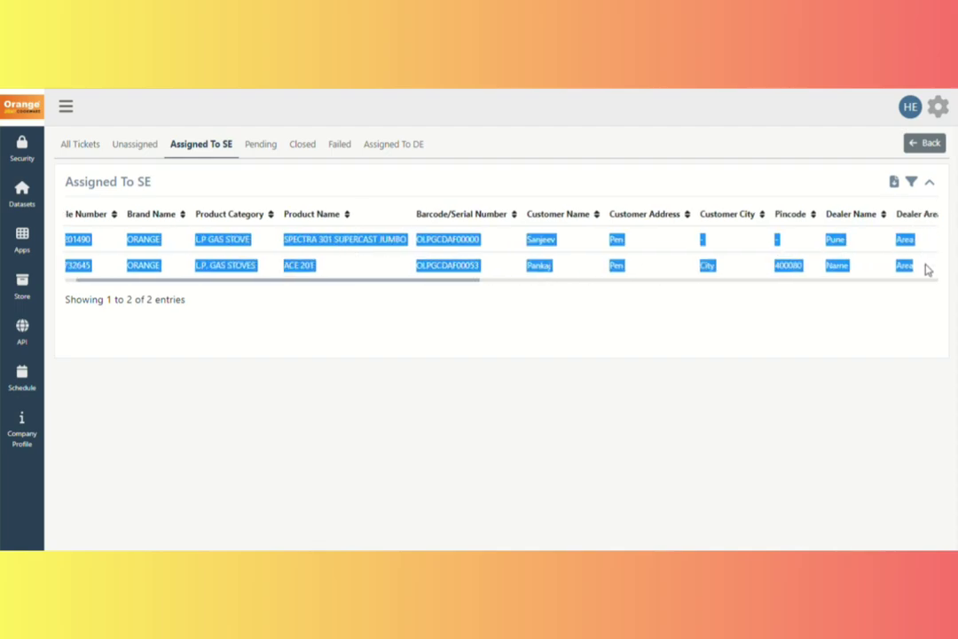
click(706, 350)
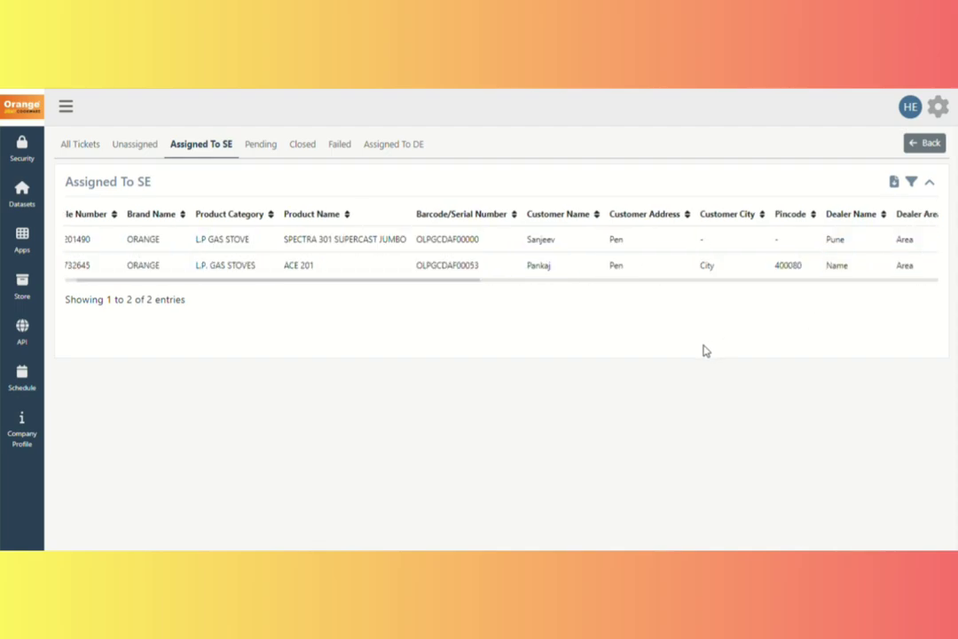
click(924, 152)
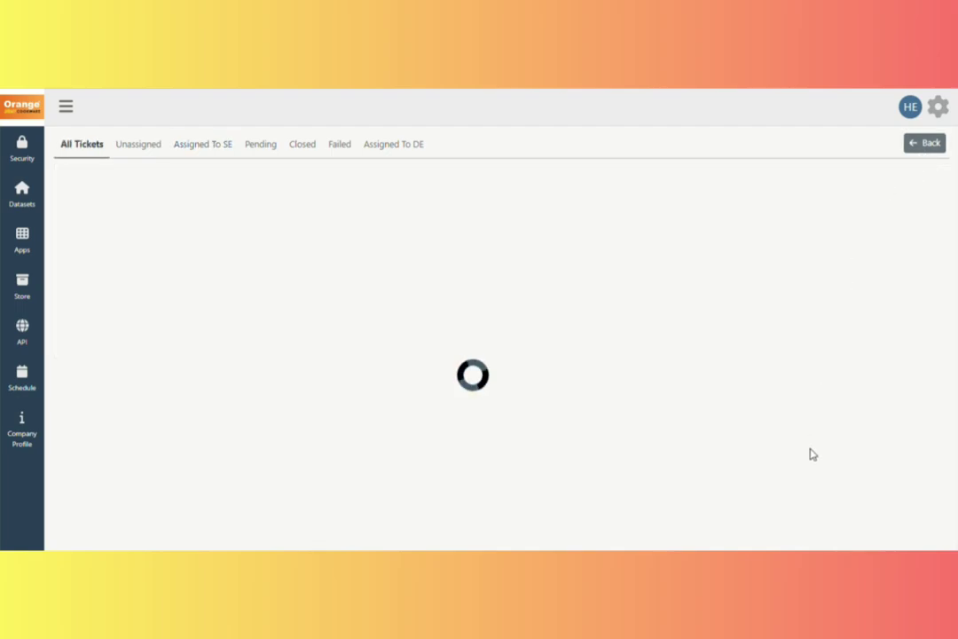
Open Product Search from My Apps and look over the three listed product rows.
click(921, 147)
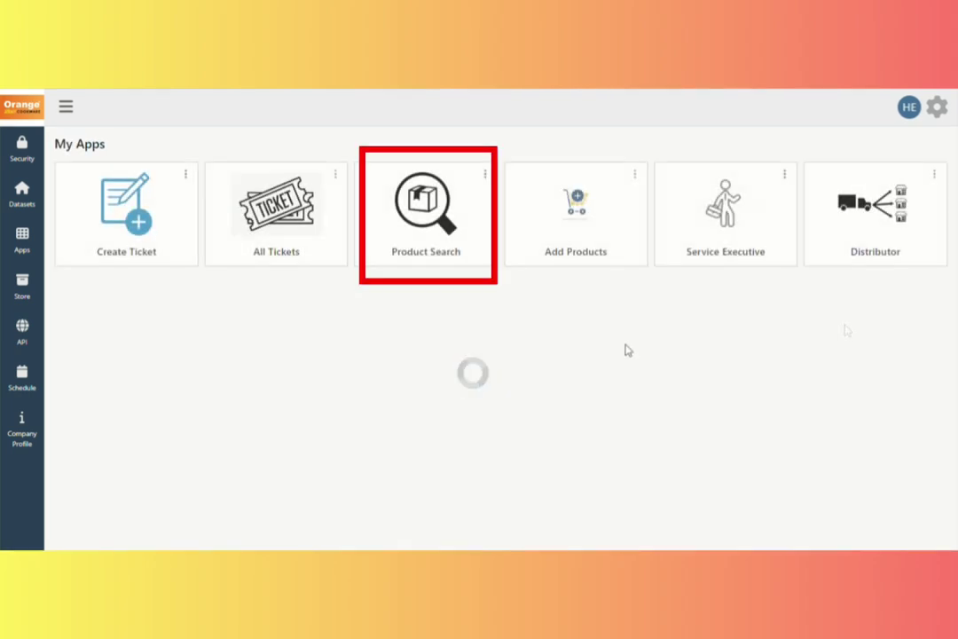
click(430, 258)
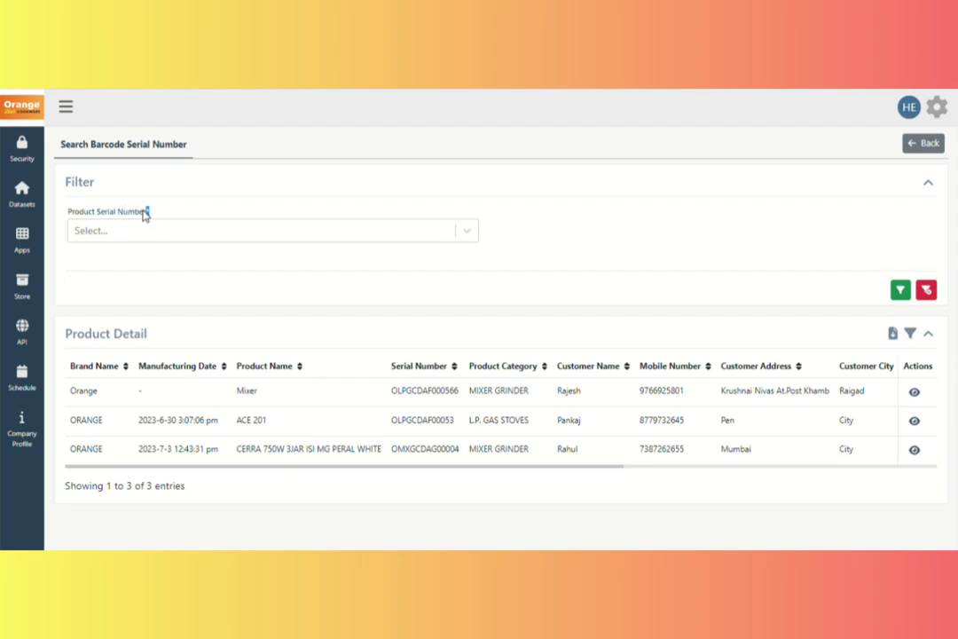
drag(148, 213, 72, 214)
drag(182, 335, 70, 334)
drag(79, 398, 907, 467)
click(641, 499)
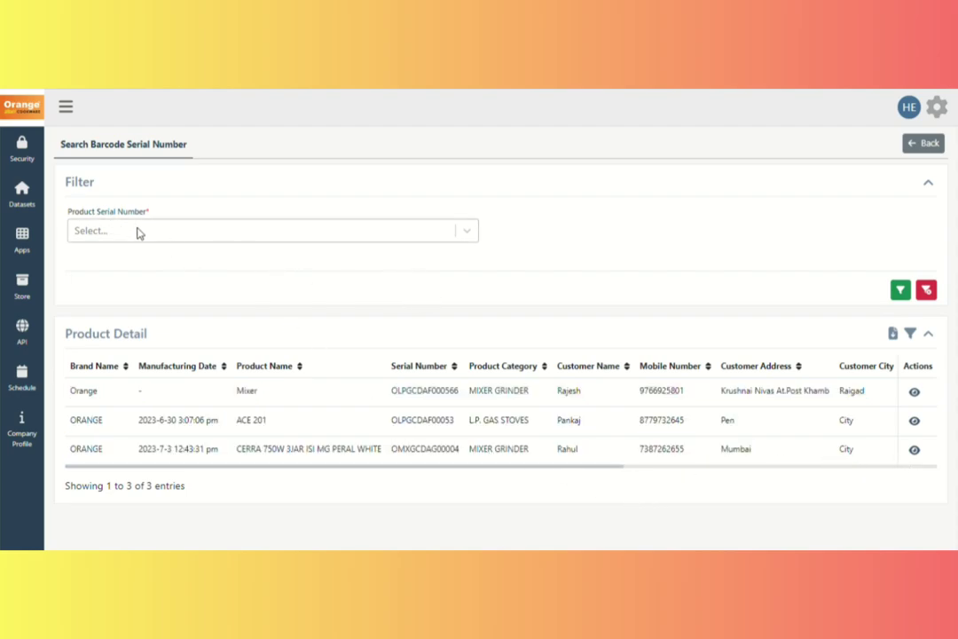
Filter by serial OLPGCDAF000566, check the single Mixer result, then return to My Apps.
click(468, 232)
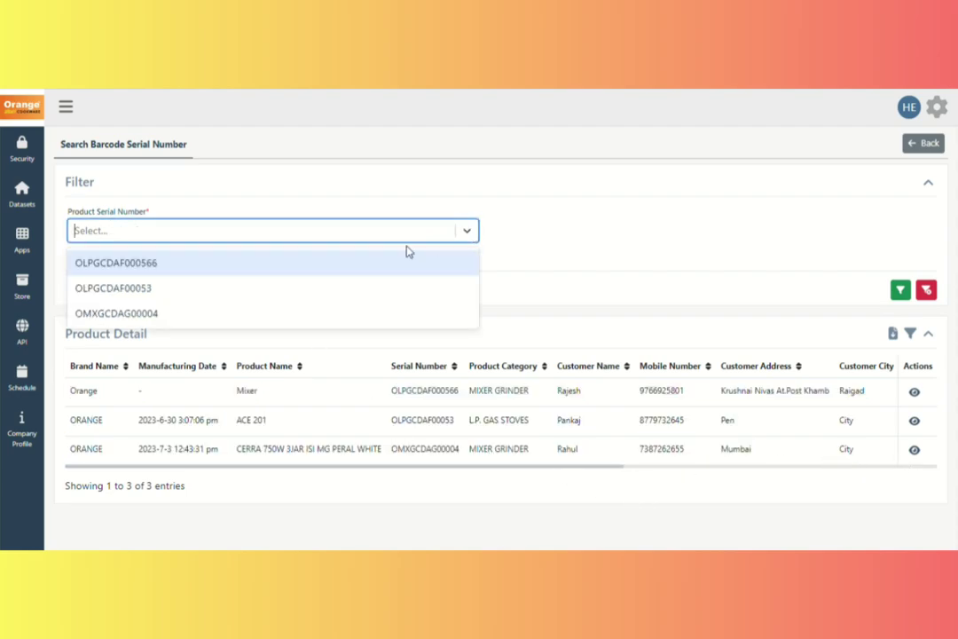
click(148, 271)
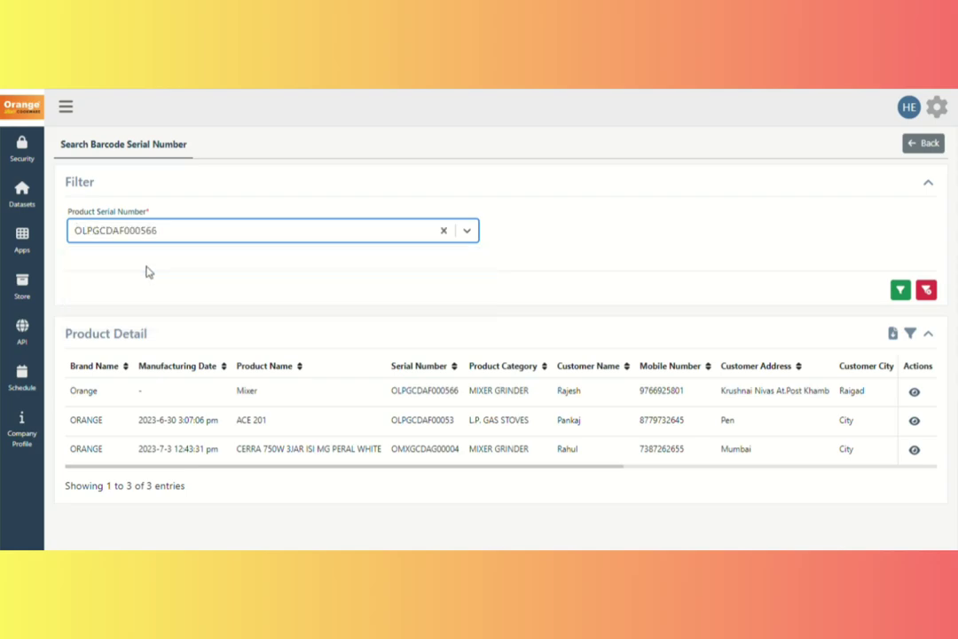
click(902, 293)
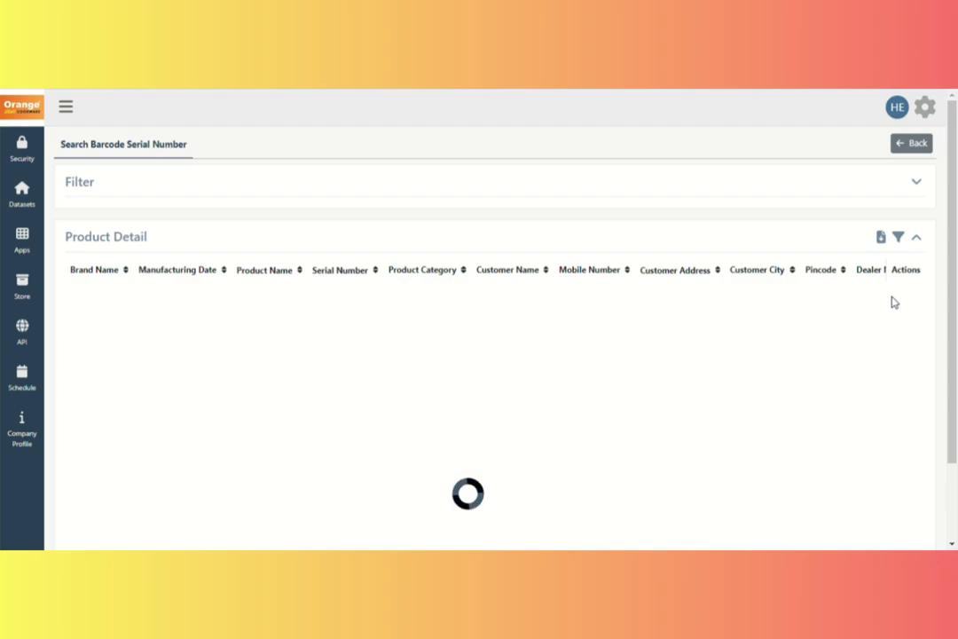
click(930, 183)
drag(161, 337, 59, 334)
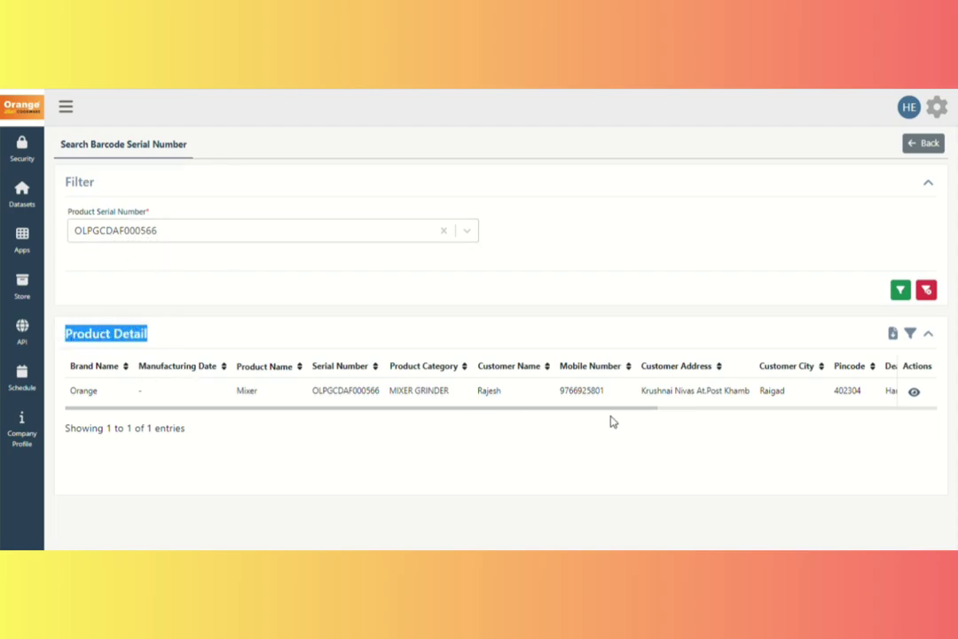
drag(385, 396, 313, 392)
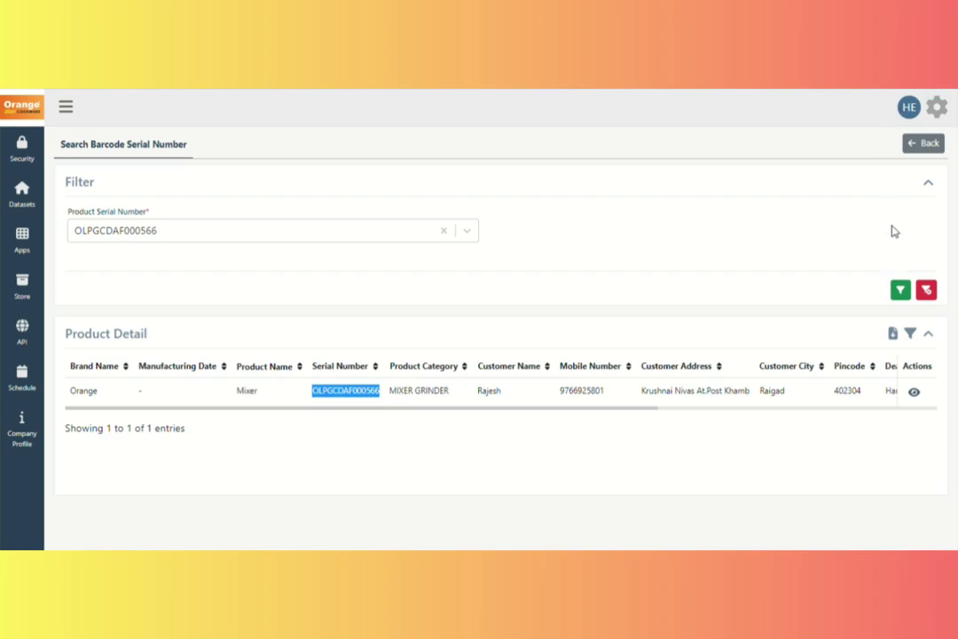
click(925, 147)
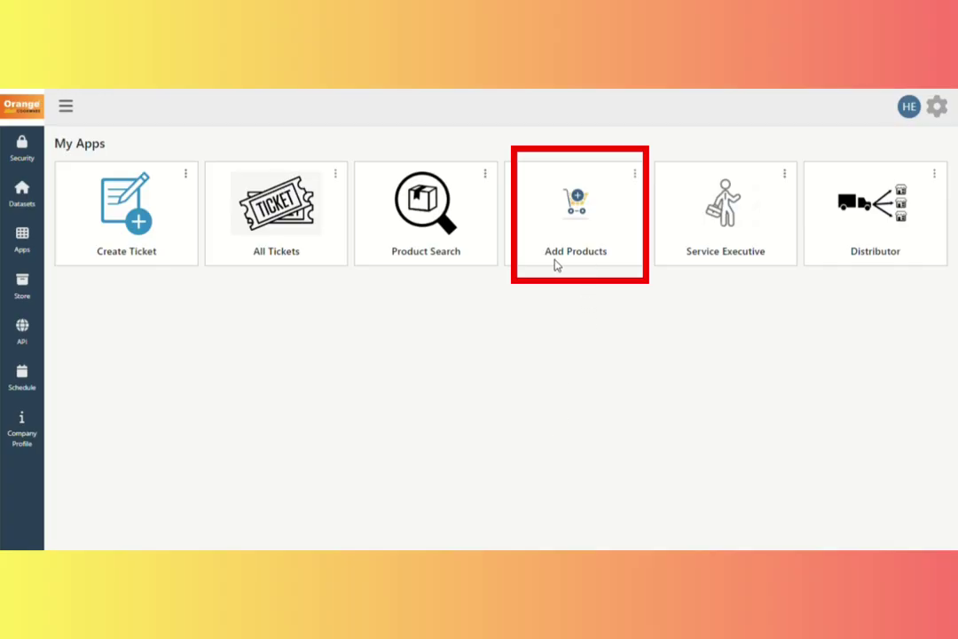
Enter Mixer product UIC 1121, series Sparten, item ORANGE - HERO 550W 3JAR ISI MG, case Test.
click(564, 229)
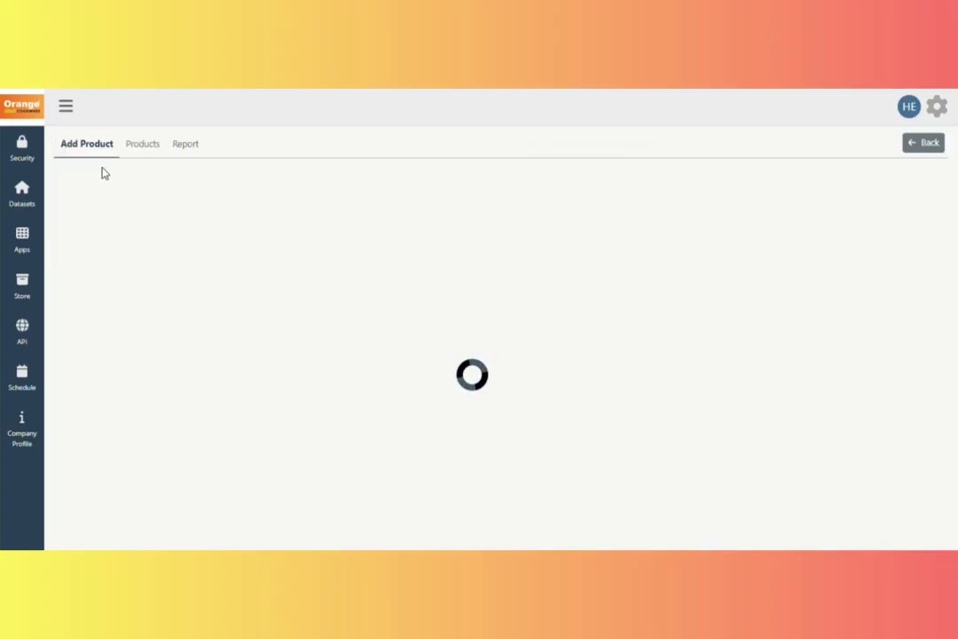
click(100, 201)
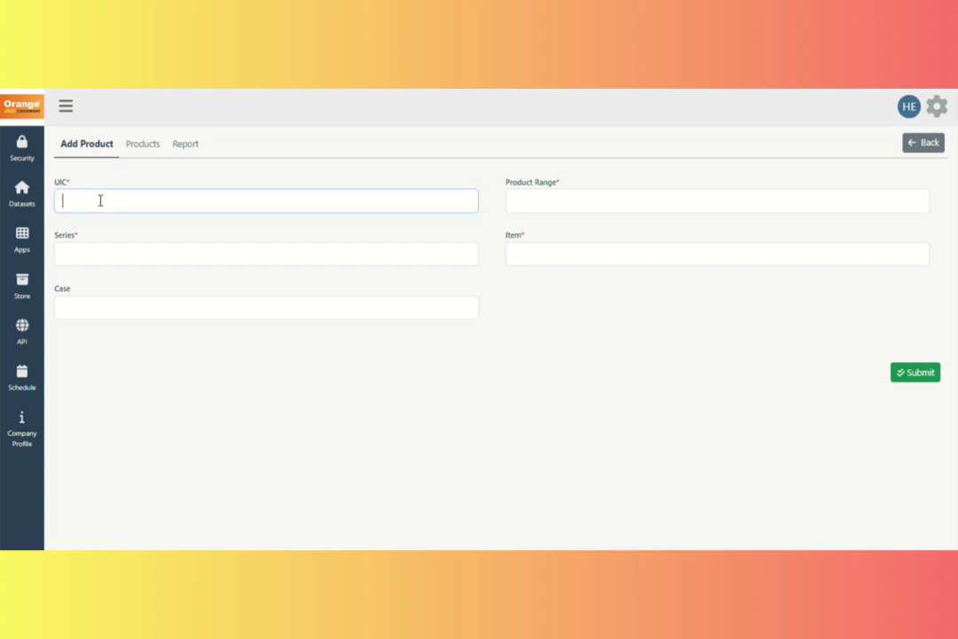
text(1121)
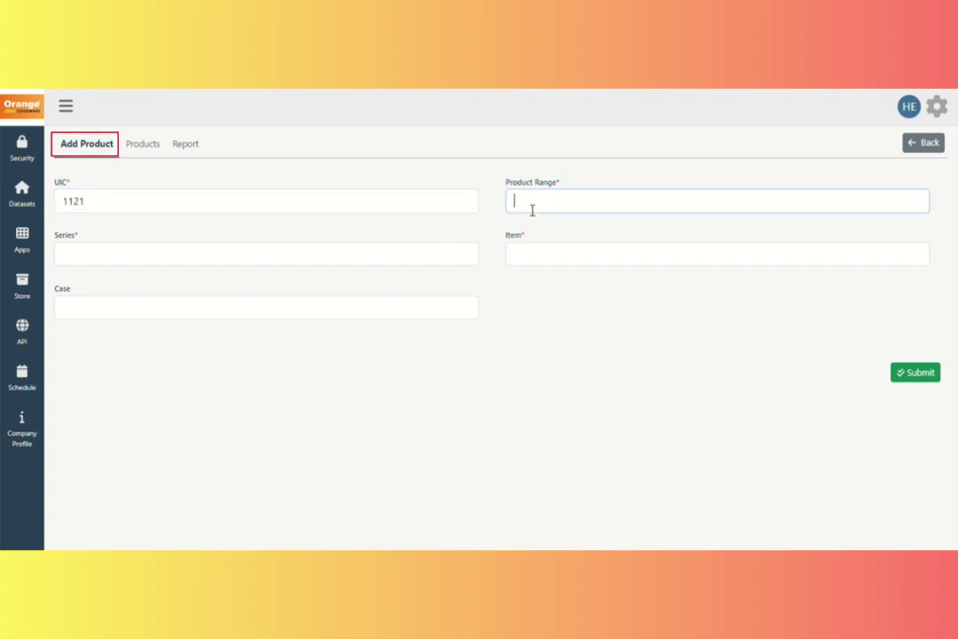
click(222, 263)
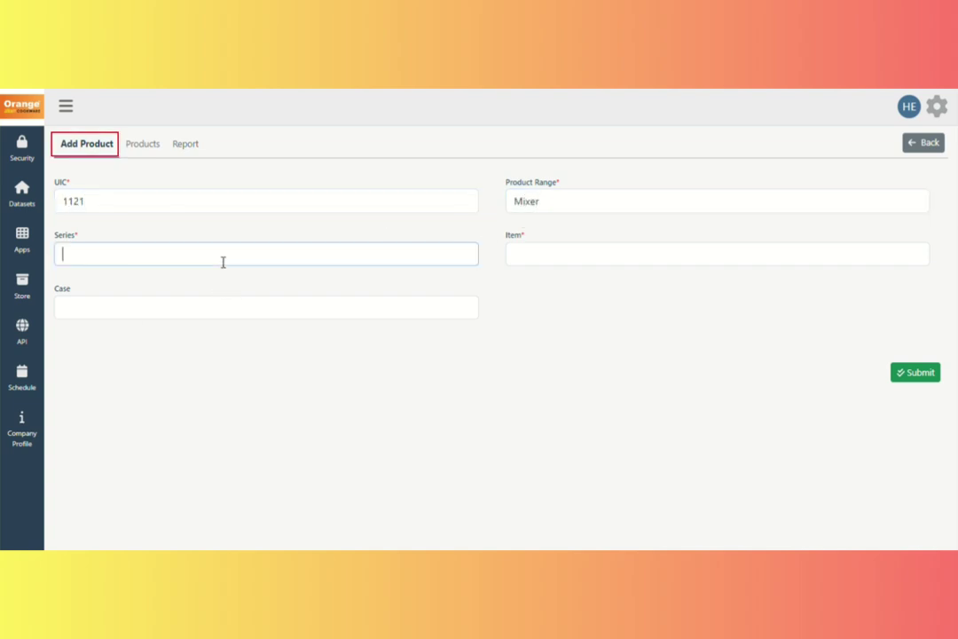
text(Sparten)
click(532, 251)
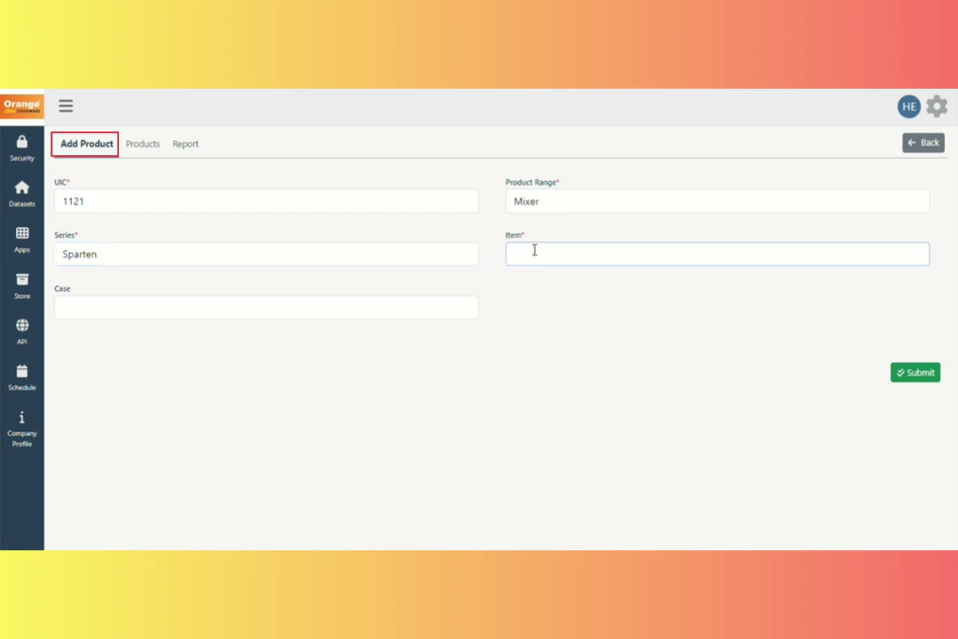
text(ORANGE - HERO 550W 3JAR ISI MG)
click(359, 308)
text(T)
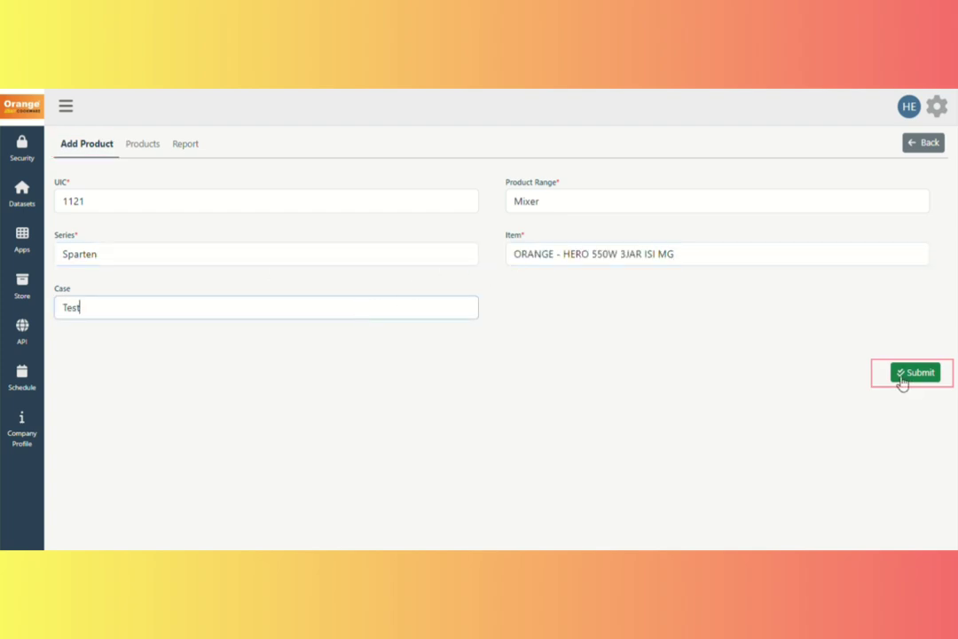
Submit the product and confirm UIC 1121 tops the 97-entry Products list.
click(901, 375)
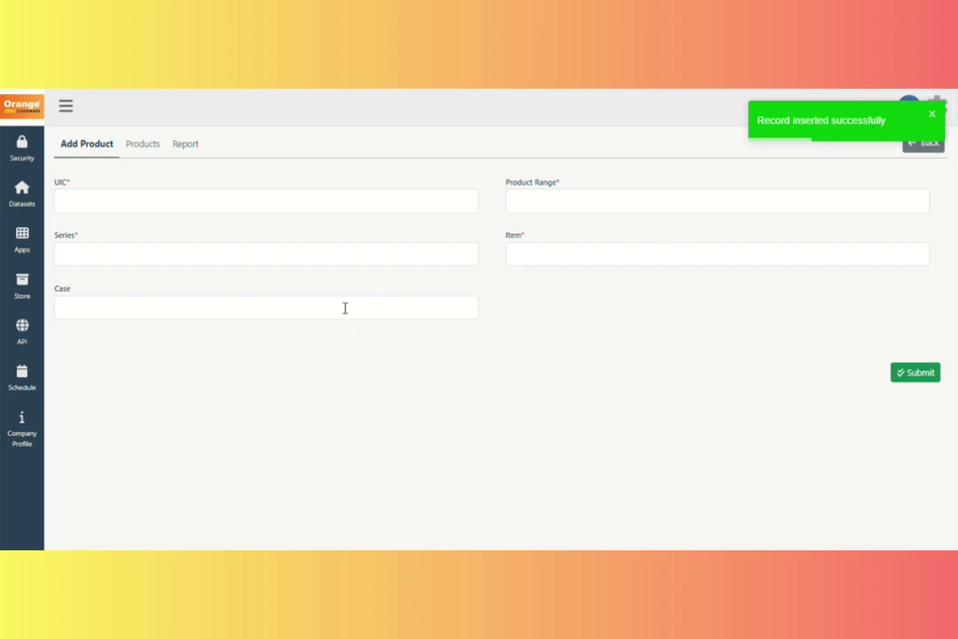
click(142, 145)
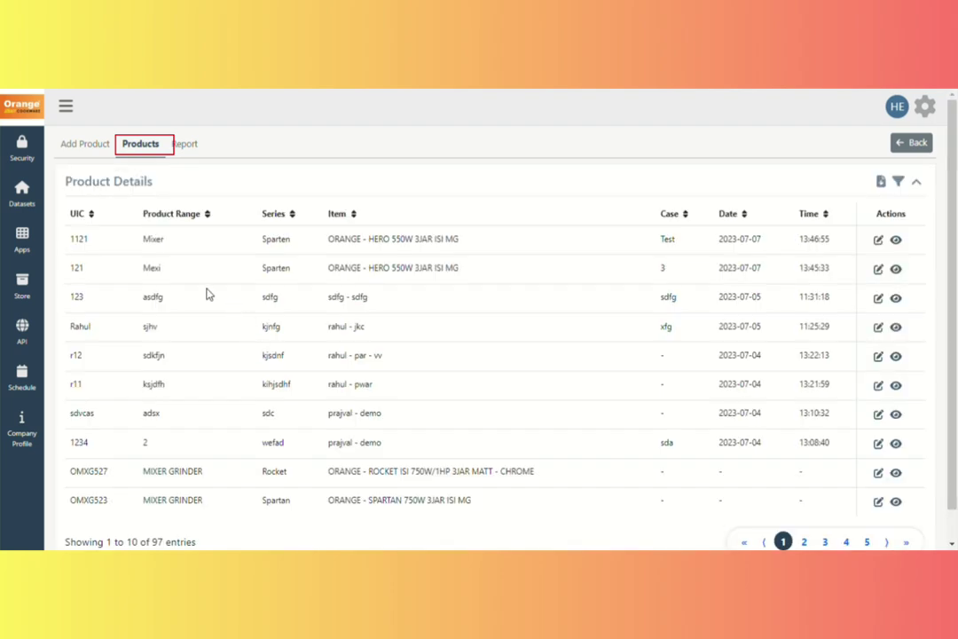
drag(67, 248, 723, 229)
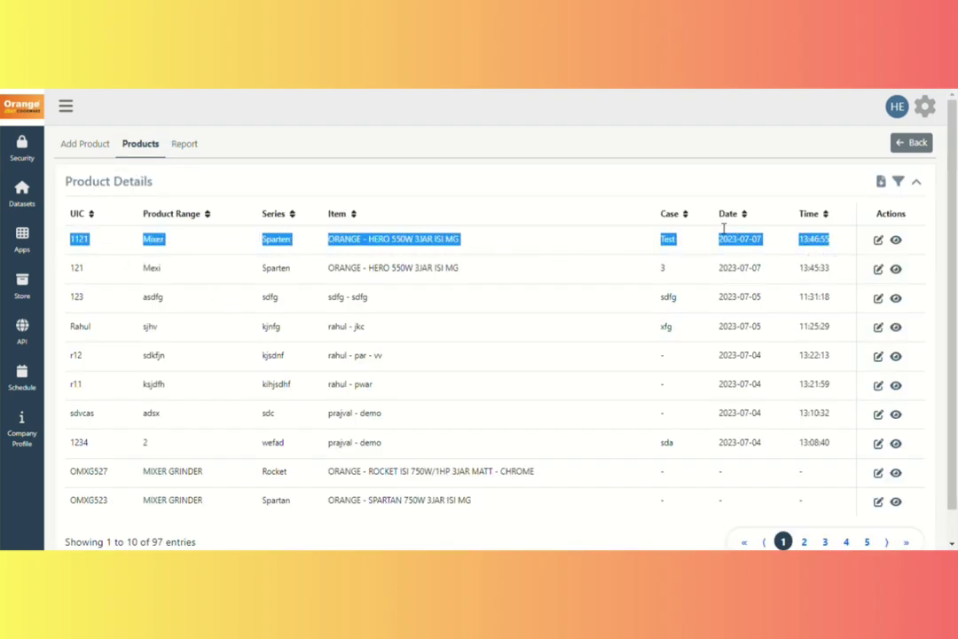
Open the product report showing its three entries.
click(196, 148)
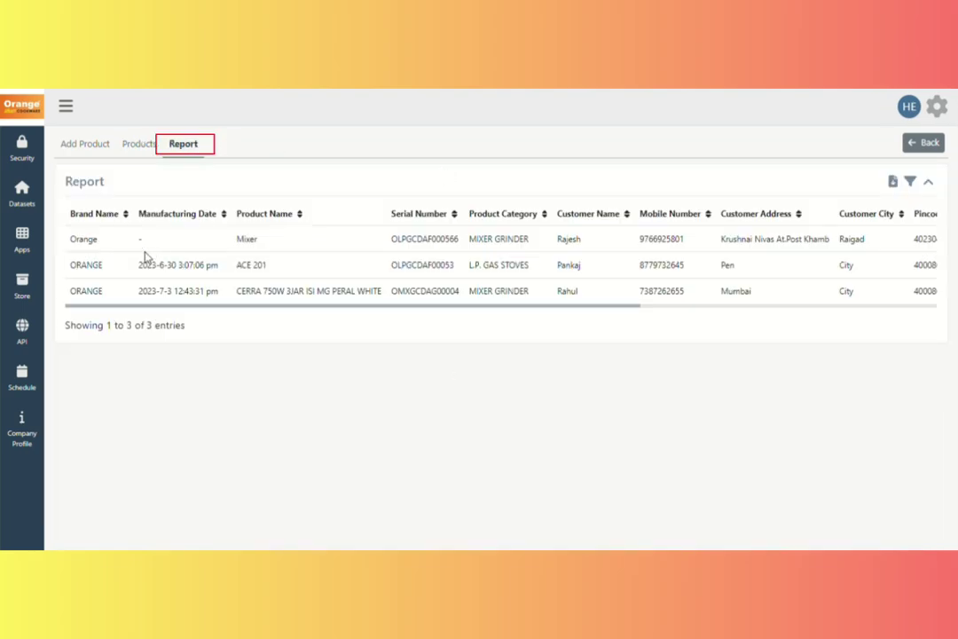
drag(104, 244, 885, 299)
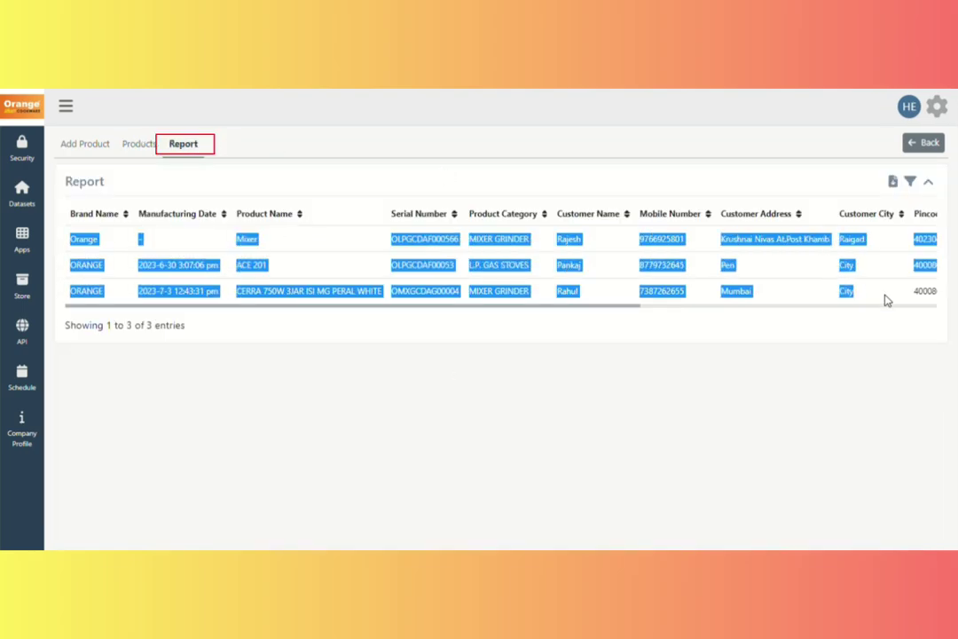
click(918, 184)
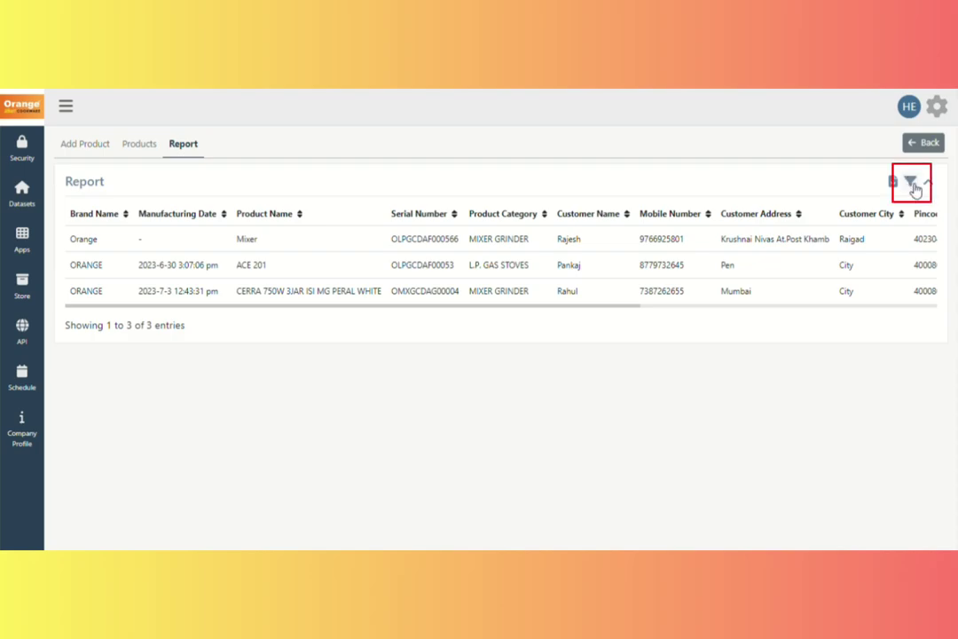
Set the first filter condition to Product Name equal Mixer.
click(914, 183)
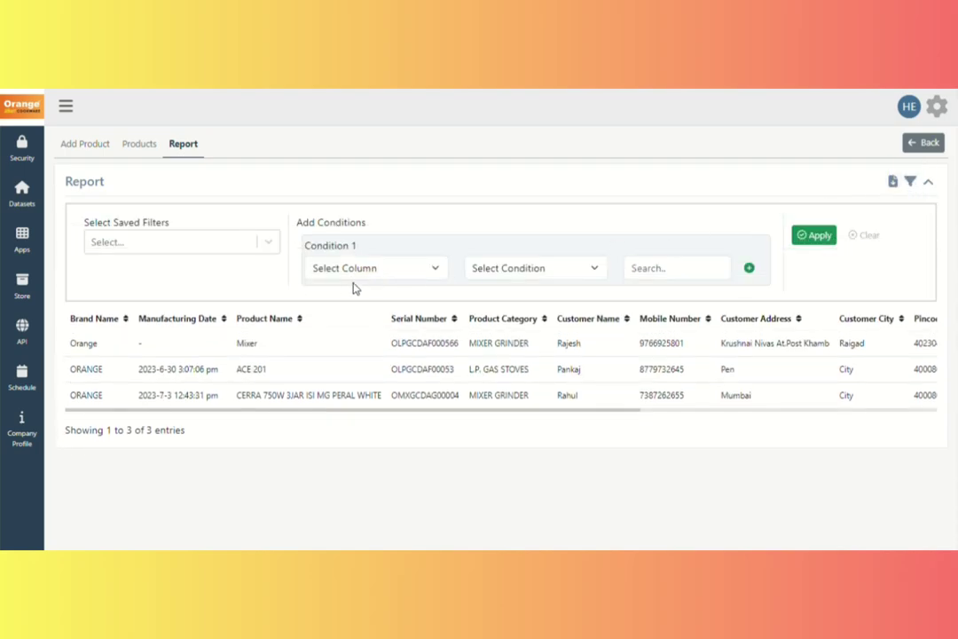
click(438, 272)
click(370, 333)
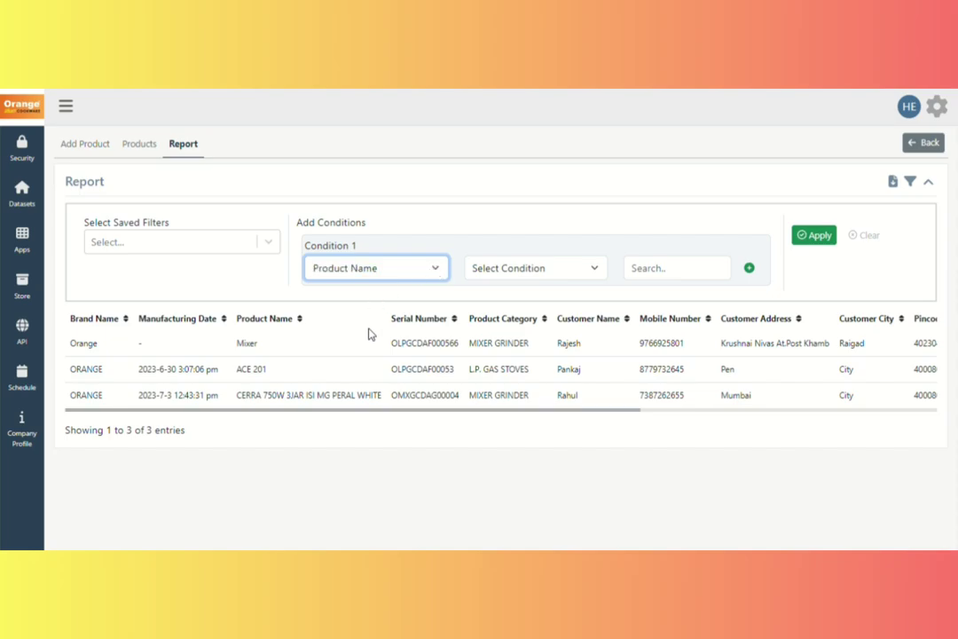
click(588, 274)
click(532, 317)
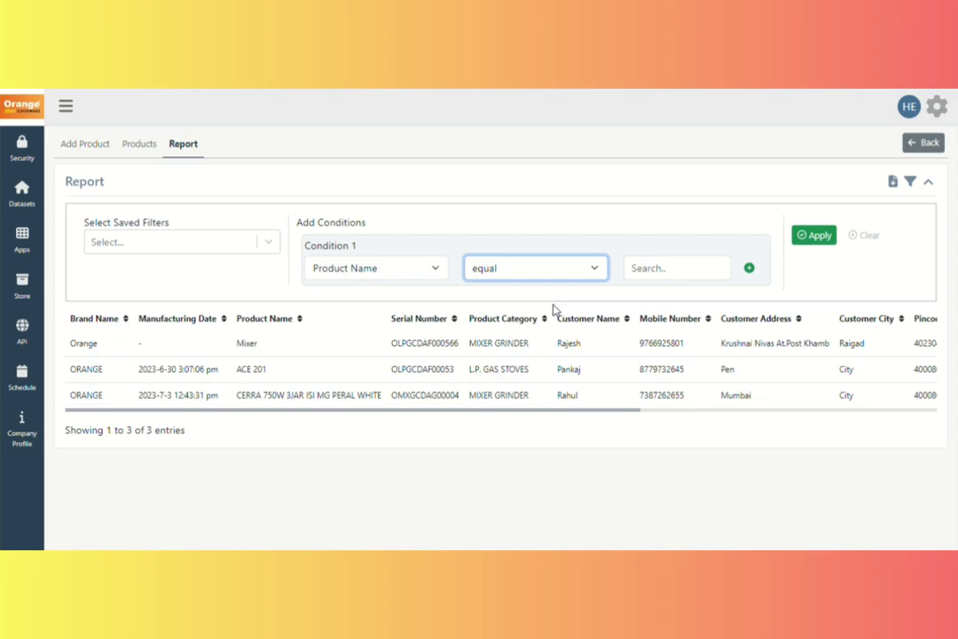
click(659, 269)
text(Mix)
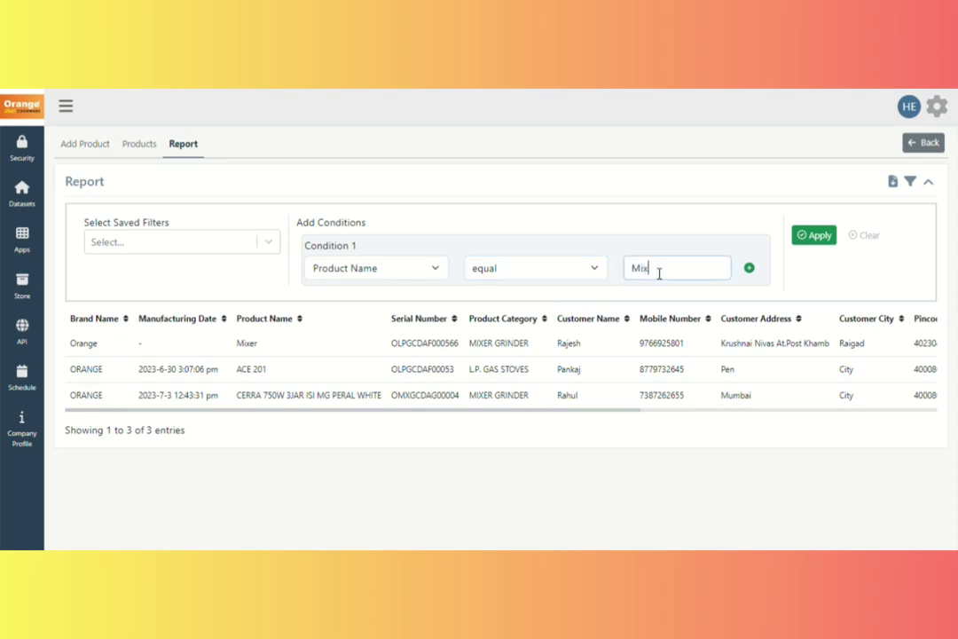
text(er)
Apply the filter without saving, check the single Mixer row, and go back.
click(823, 240)
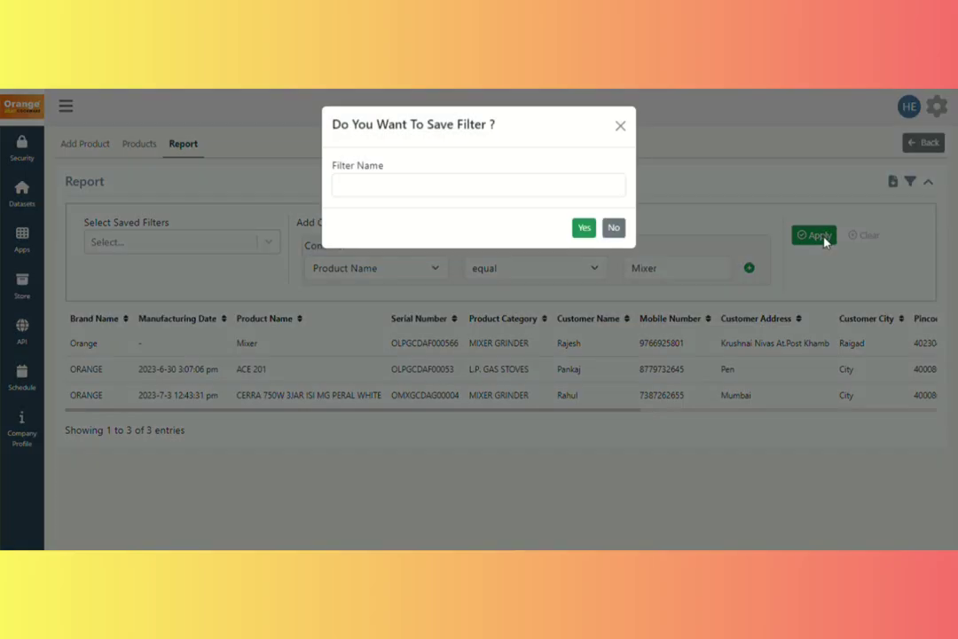
click(614, 228)
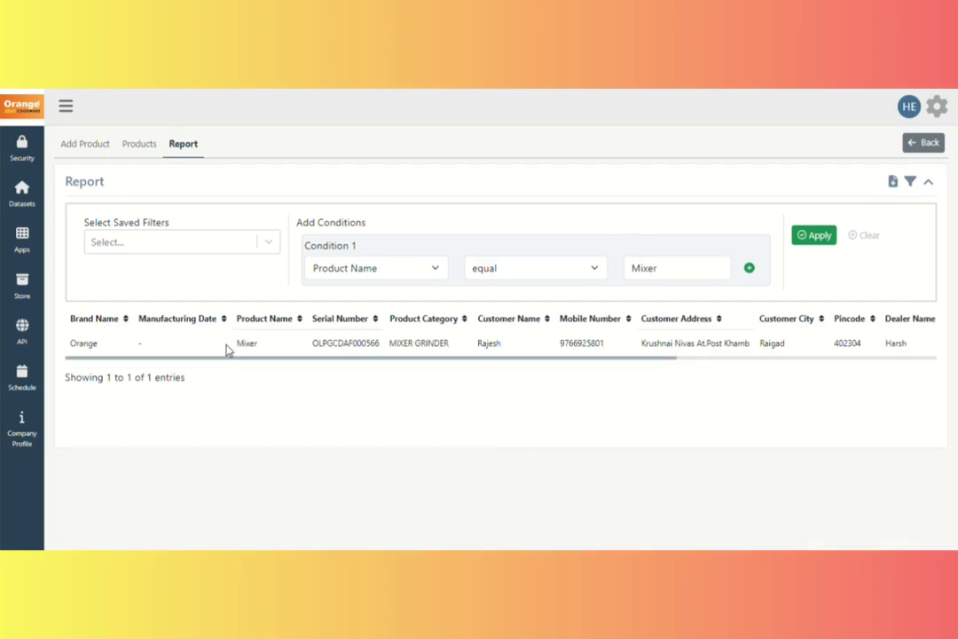
drag(229, 346, 388, 350)
click(823, 417)
click(921, 143)
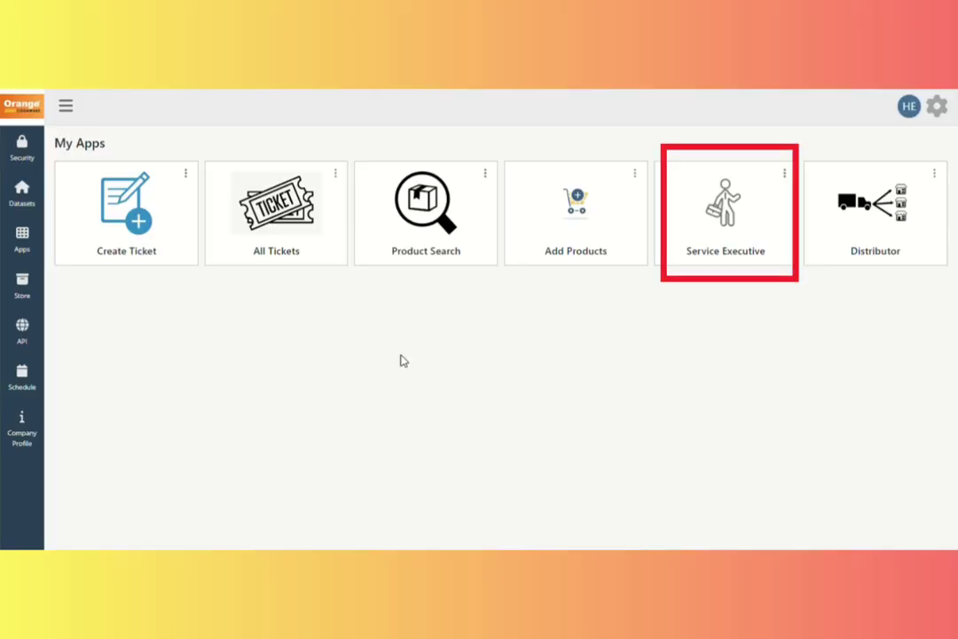
In the Service Executive app, fill in name, e-mail, mobile number, address, state, city and pin code.
click(744, 256)
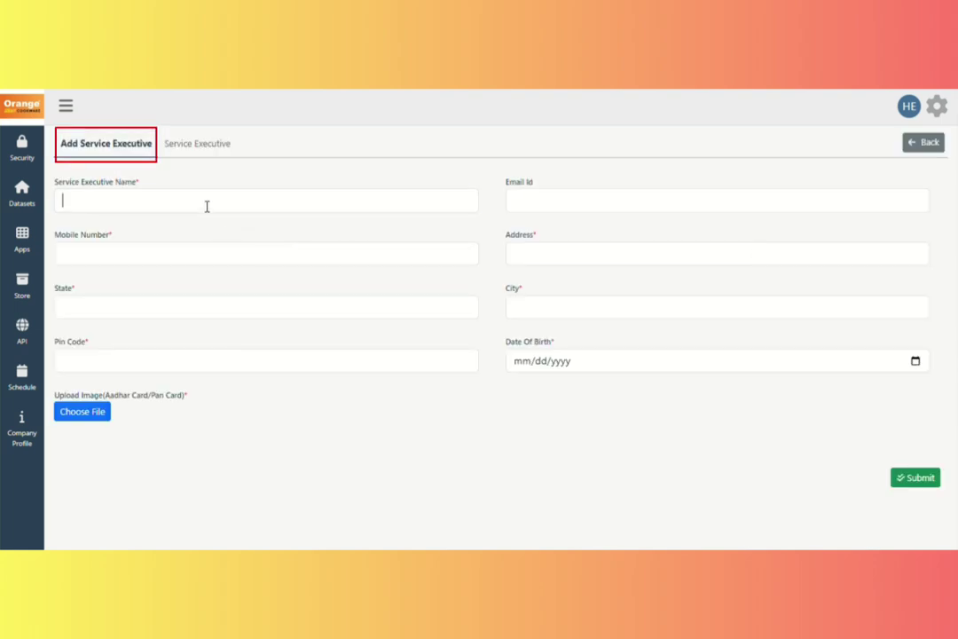
click(216, 200)
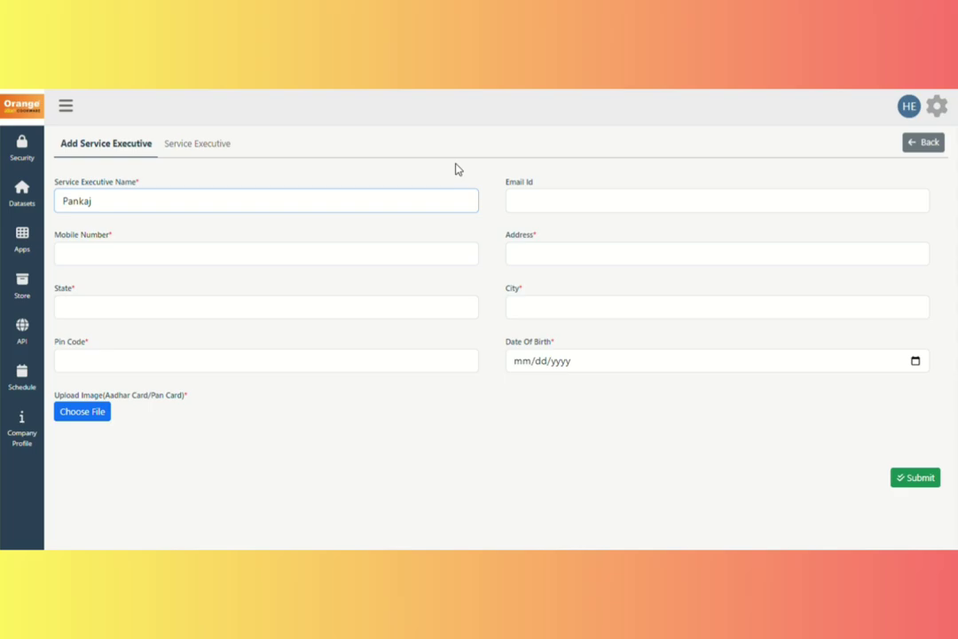
click(538, 206)
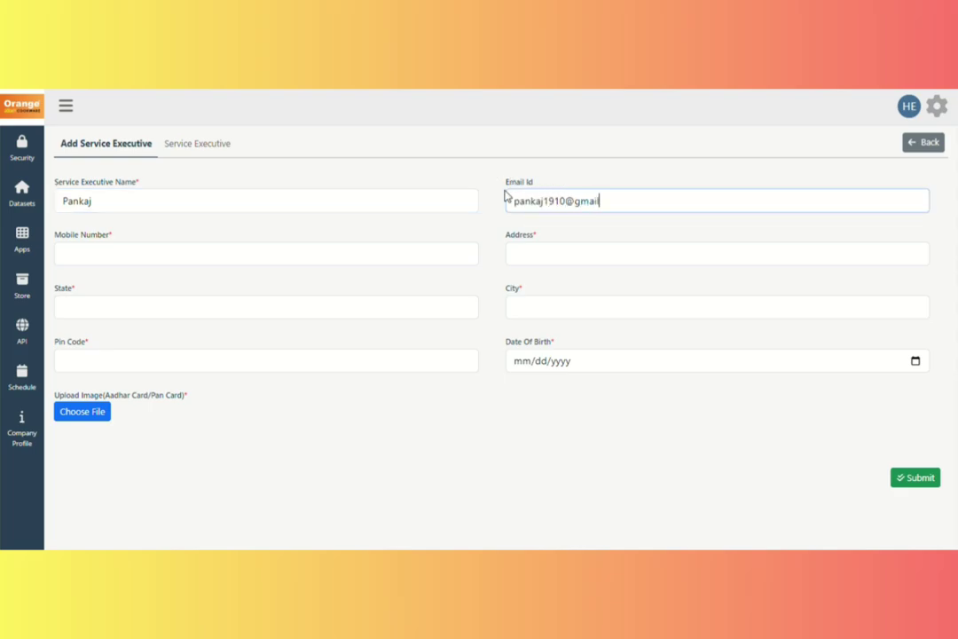
click(156, 251)
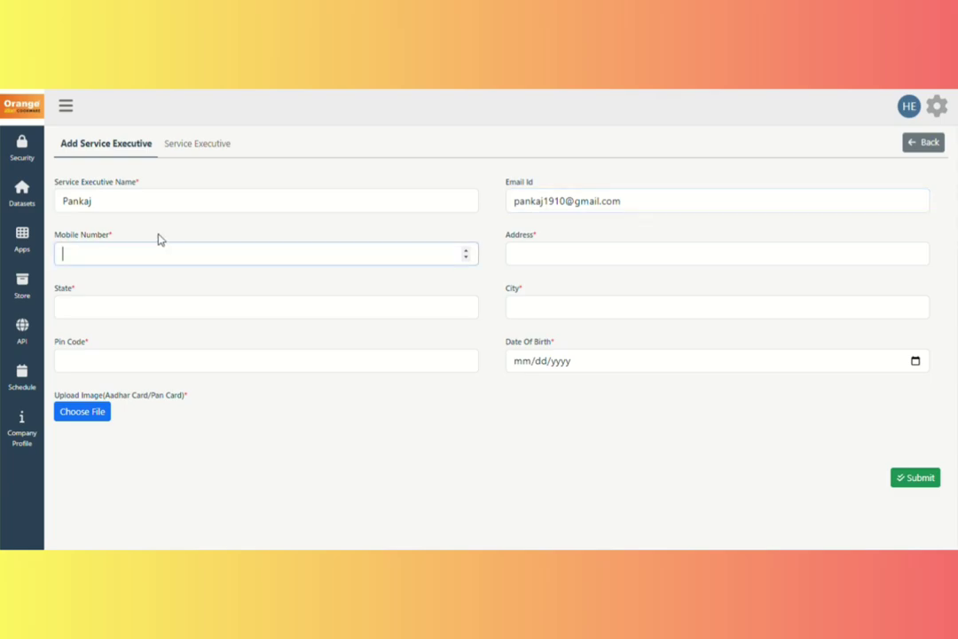
text(90876543212)
click(551, 257)
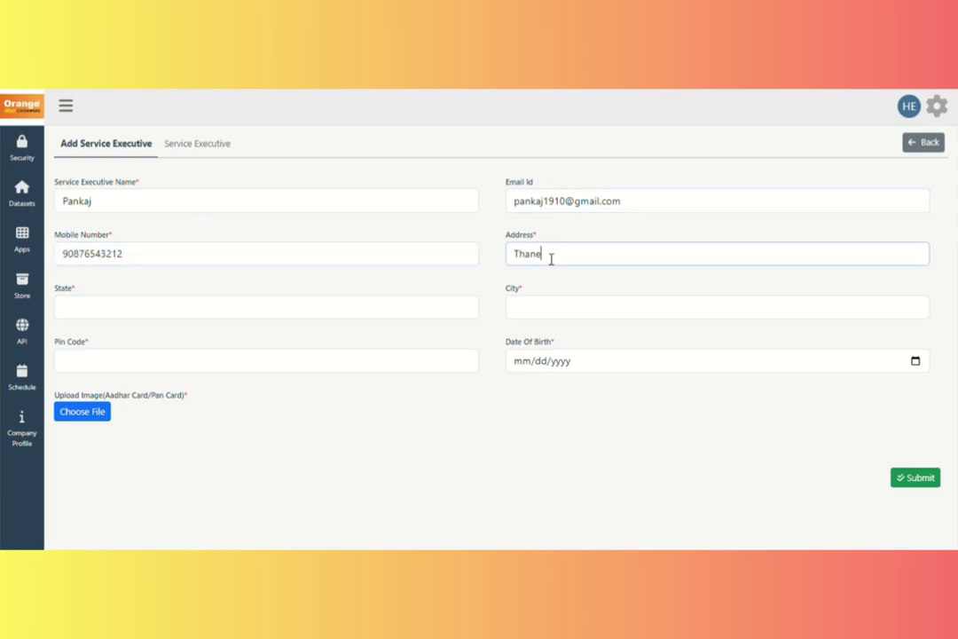
click(220, 313)
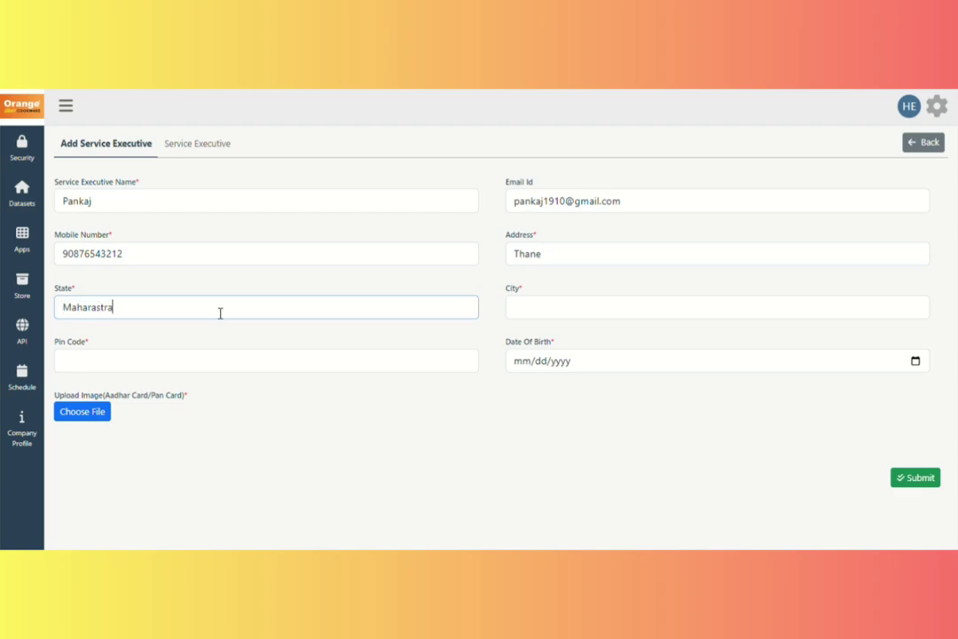
click(576, 310)
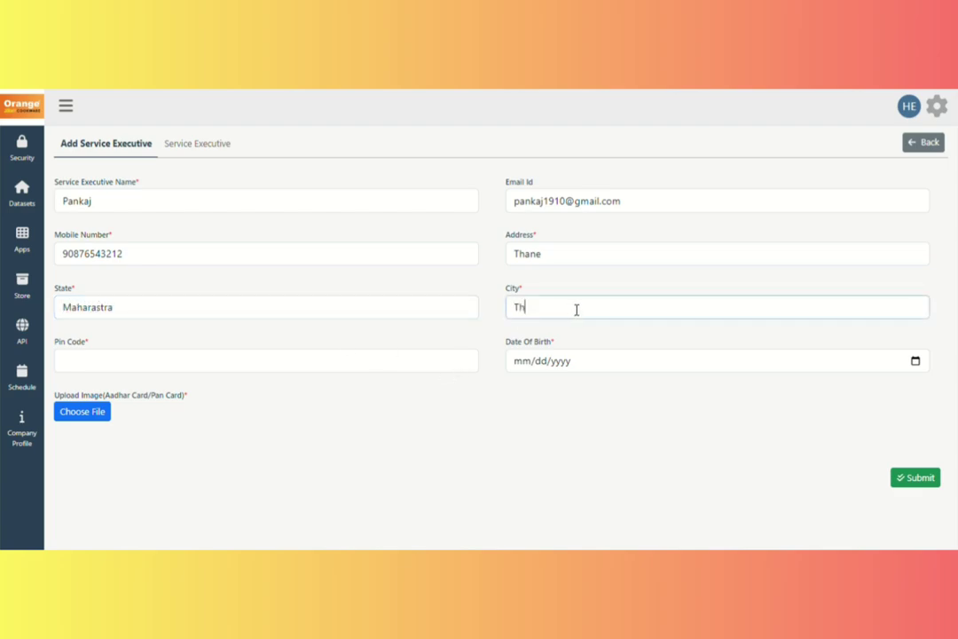
click(278, 356)
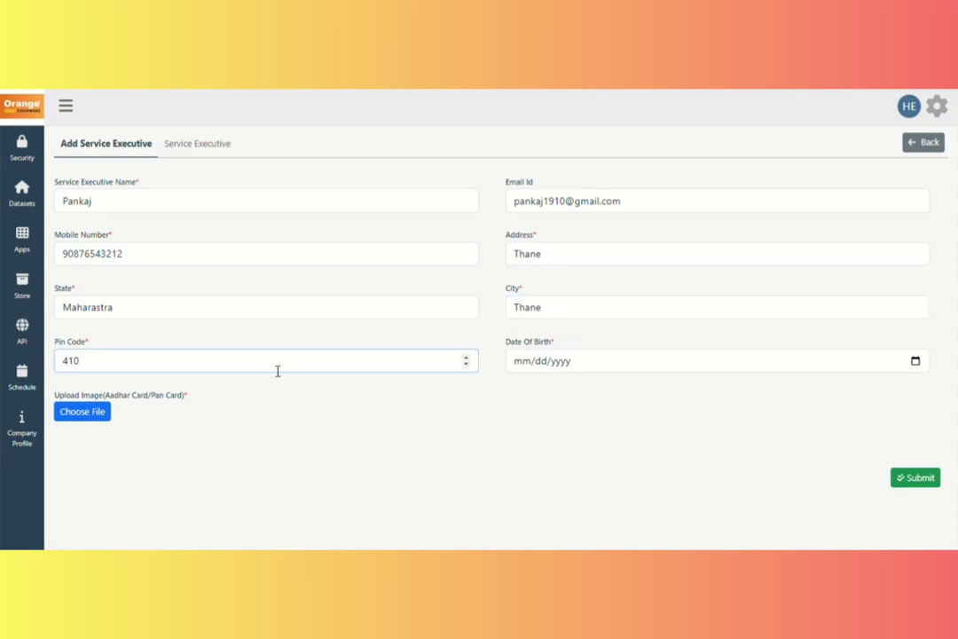
Pick the date of birth, attach the ID card image, and submit the record.
click(916, 362)
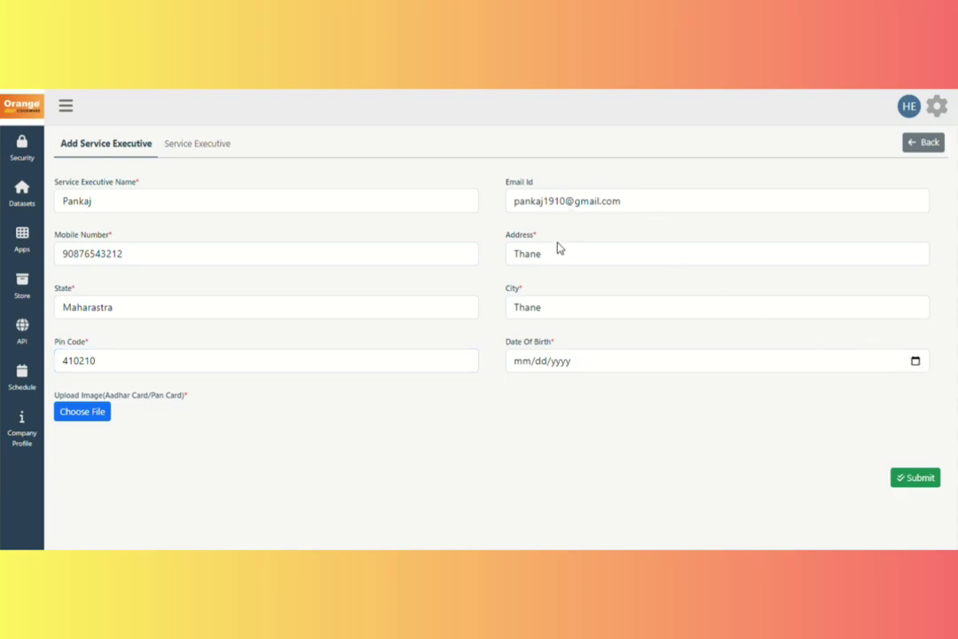
click(620, 292)
click(621, 341)
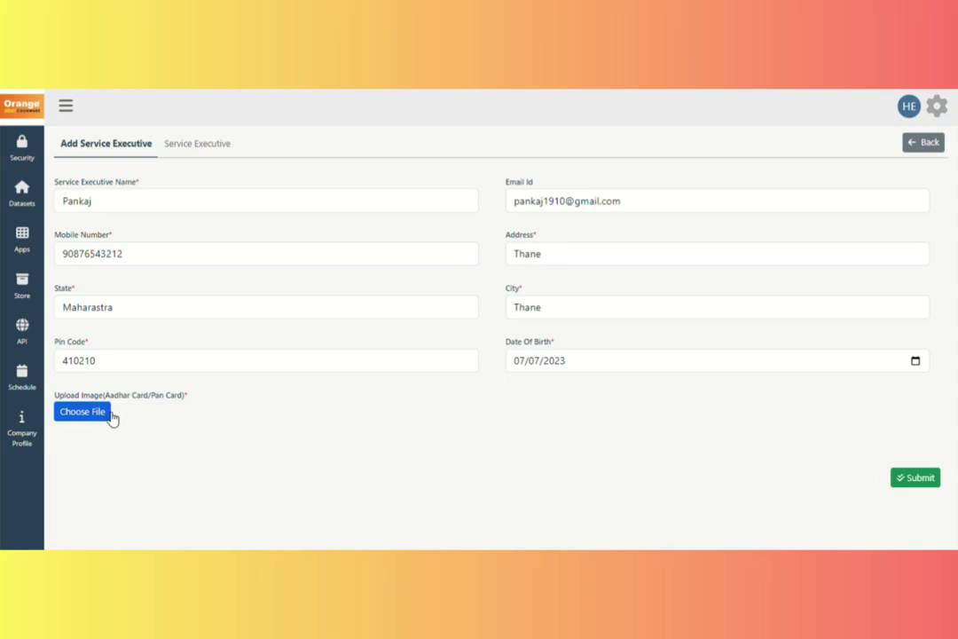
click(100, 419)
click(915, 478)
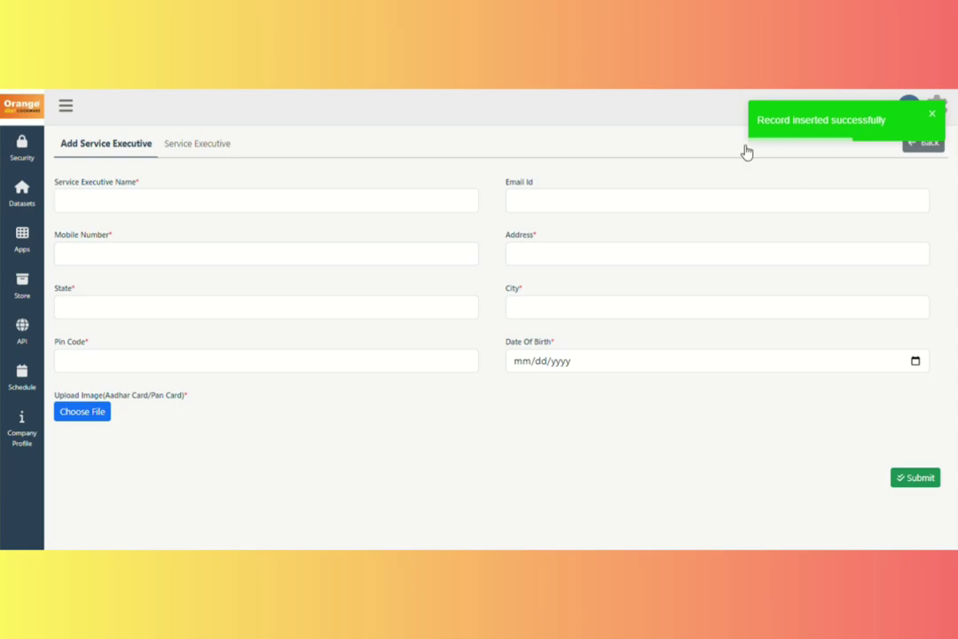
Check the new executive heads the 13-entry Service Executive list, then return to My Apps.
click(216, 150)
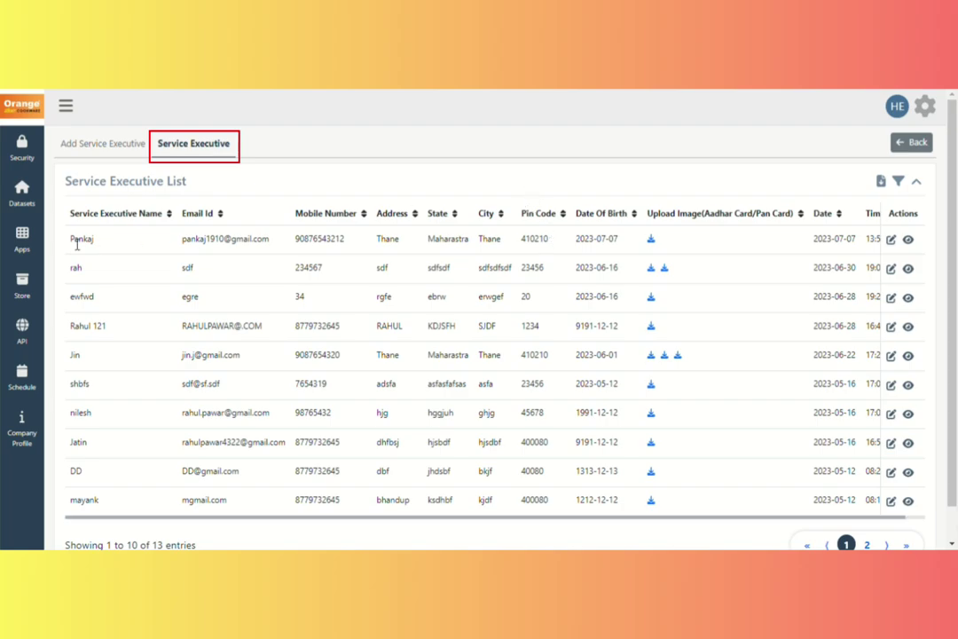
drag(77, 244, 847, 241)
click(819, 163)
click(896, 141)
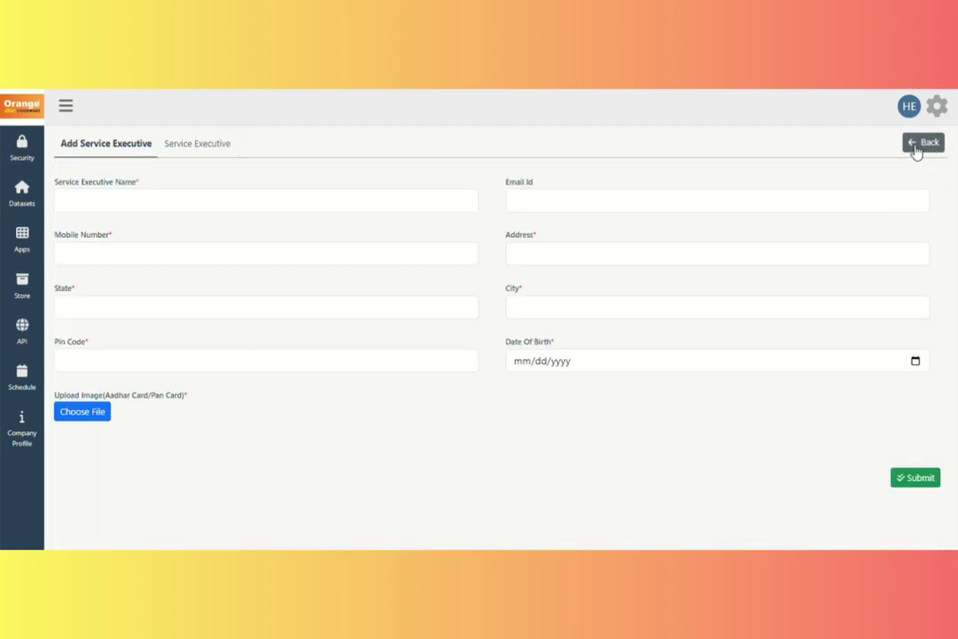
click(916, 149)
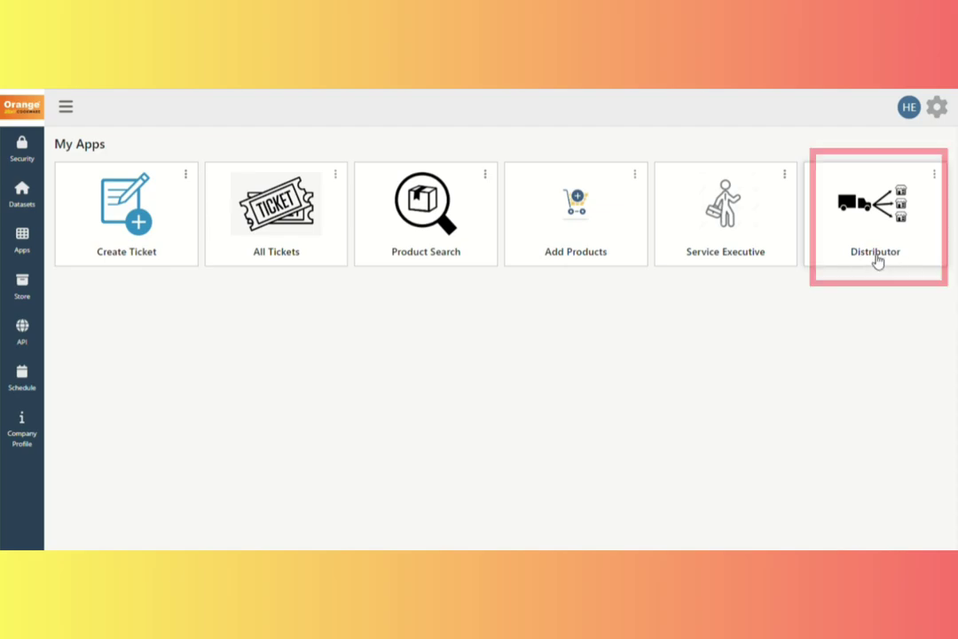
Add distributor 121, Shreeganesh pvt ltd, city Bhivandi, with its phone number.
click(876, 257)
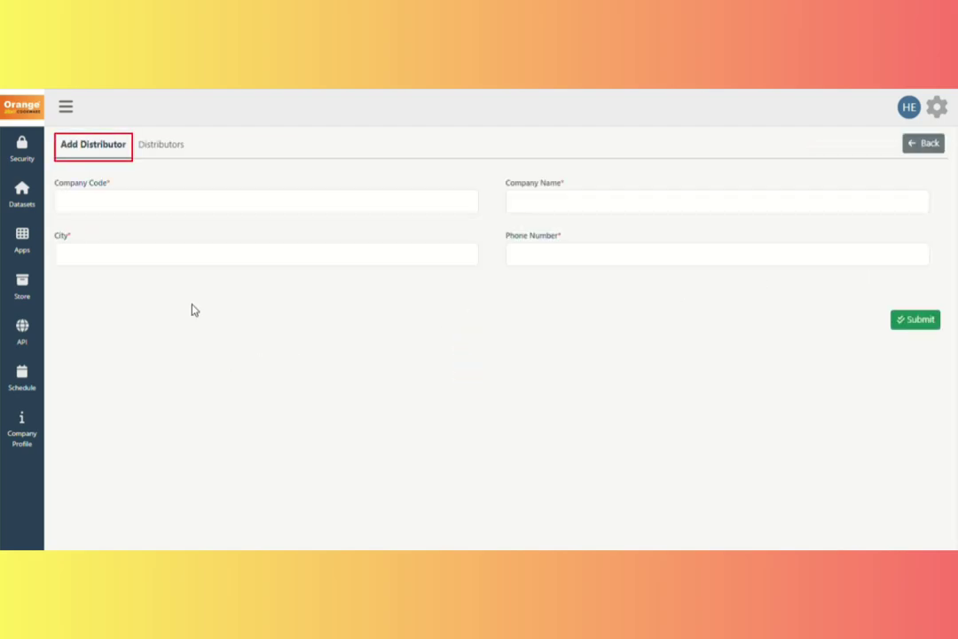
click(122, 209)
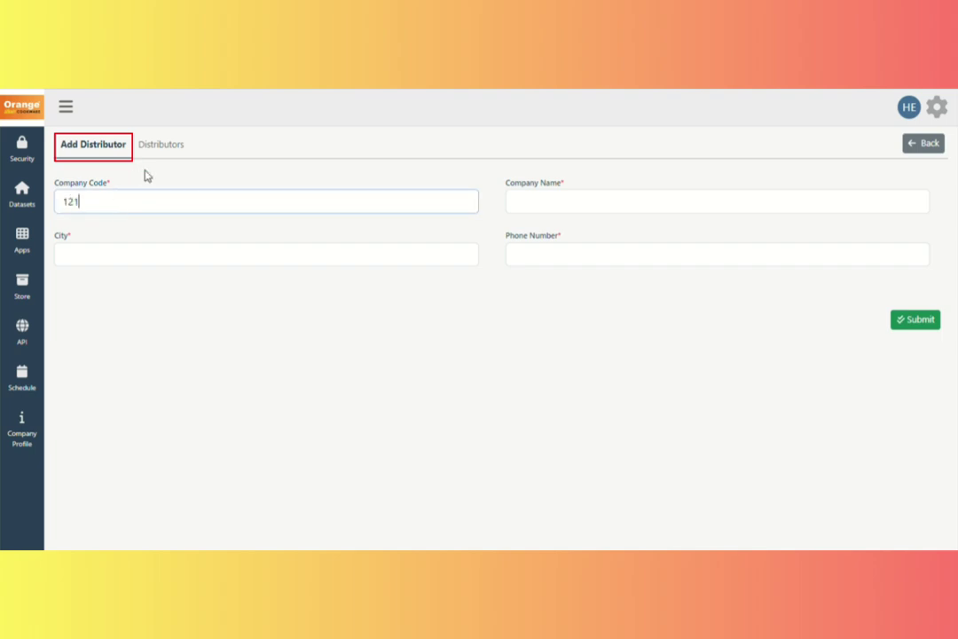
click(554, 216)
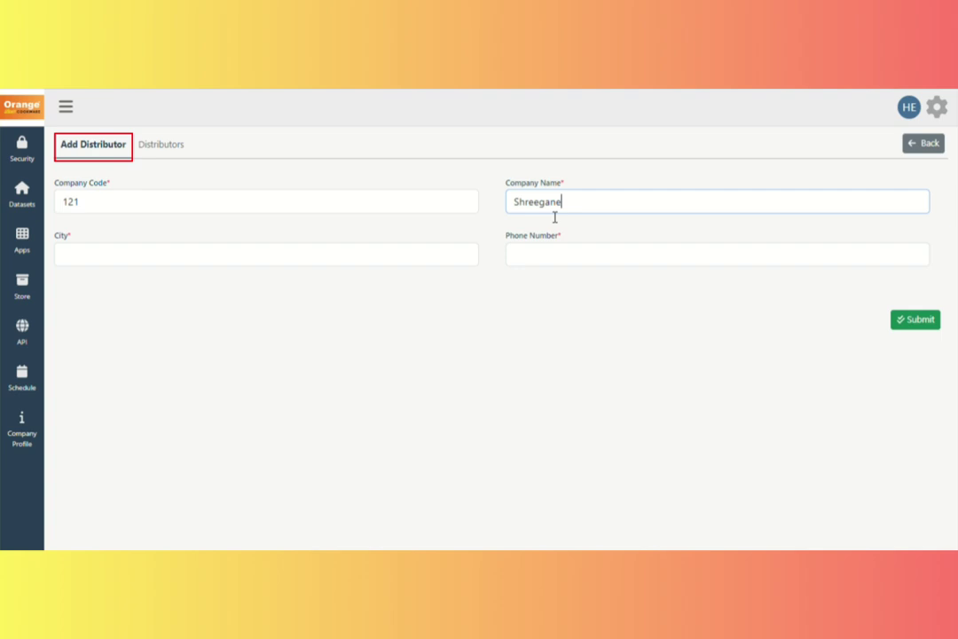
text(Shreeganesh pvt ltd)
click(149, 261)
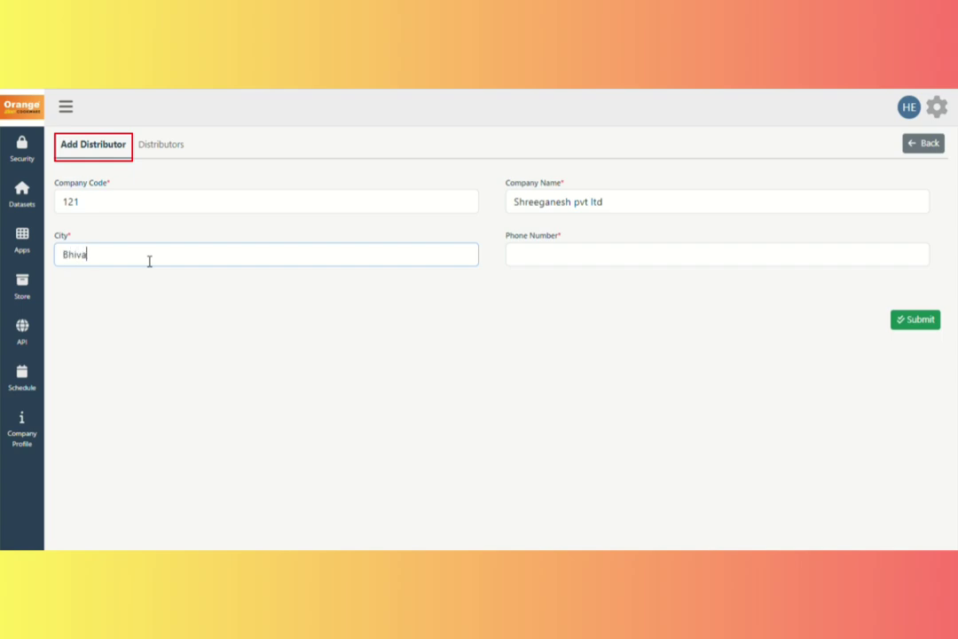
click(546, 266)
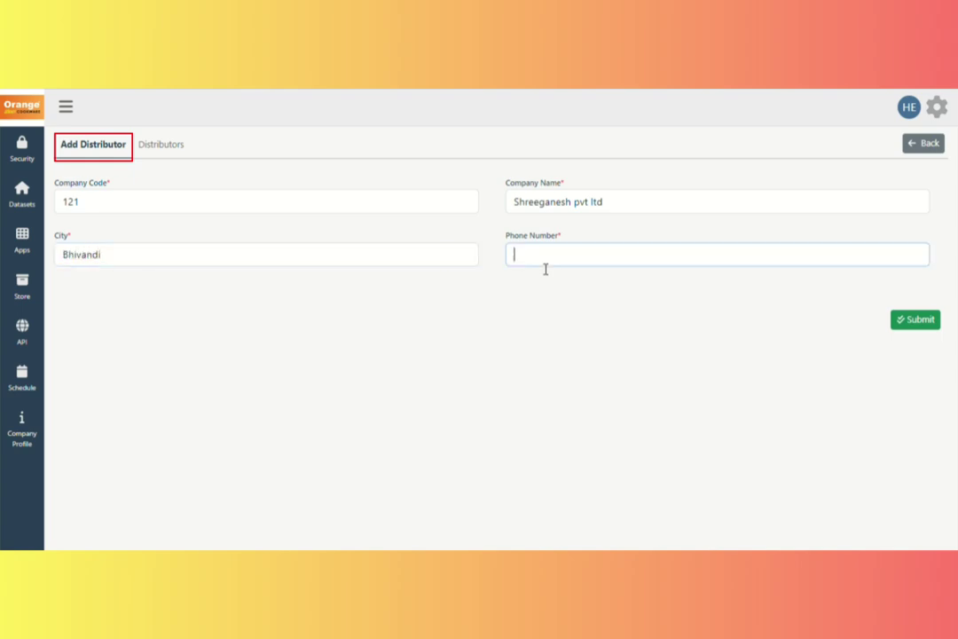
text(9087654321)
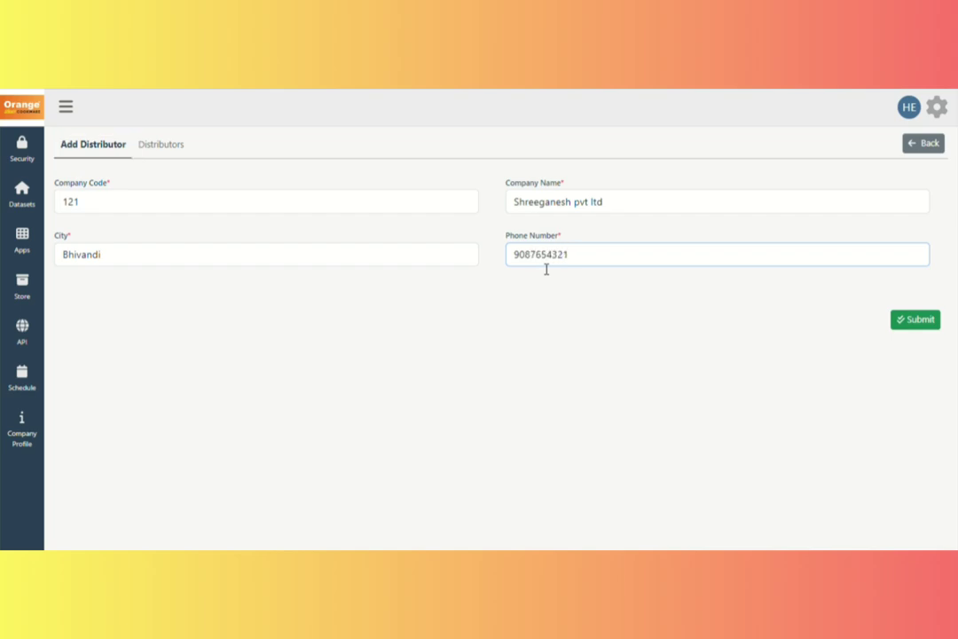
click(923, 324)
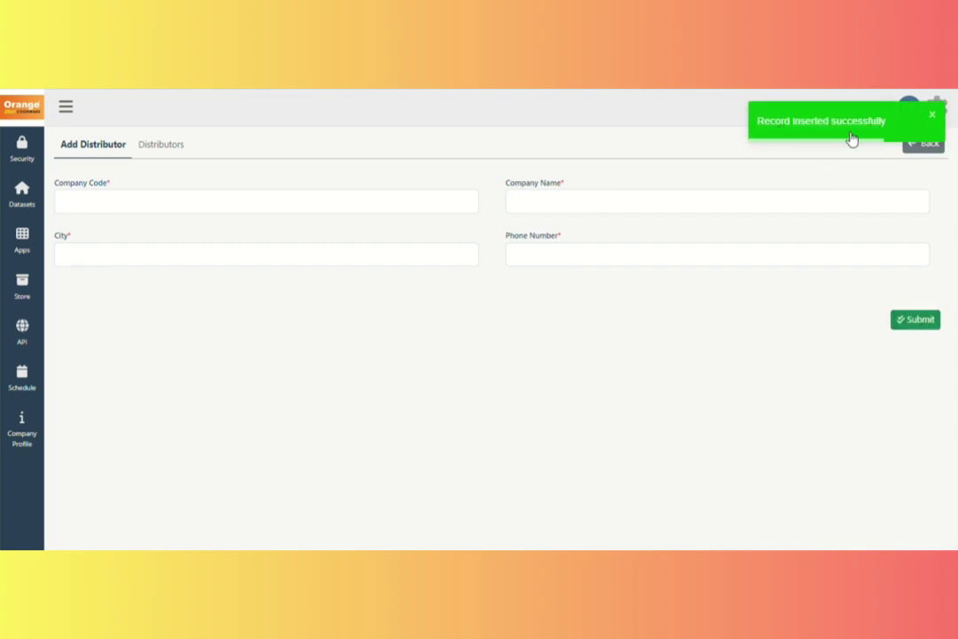
Confirm distributor 121 tops the 93-entry Distributors list, then return to the add form.
click(178, 158)
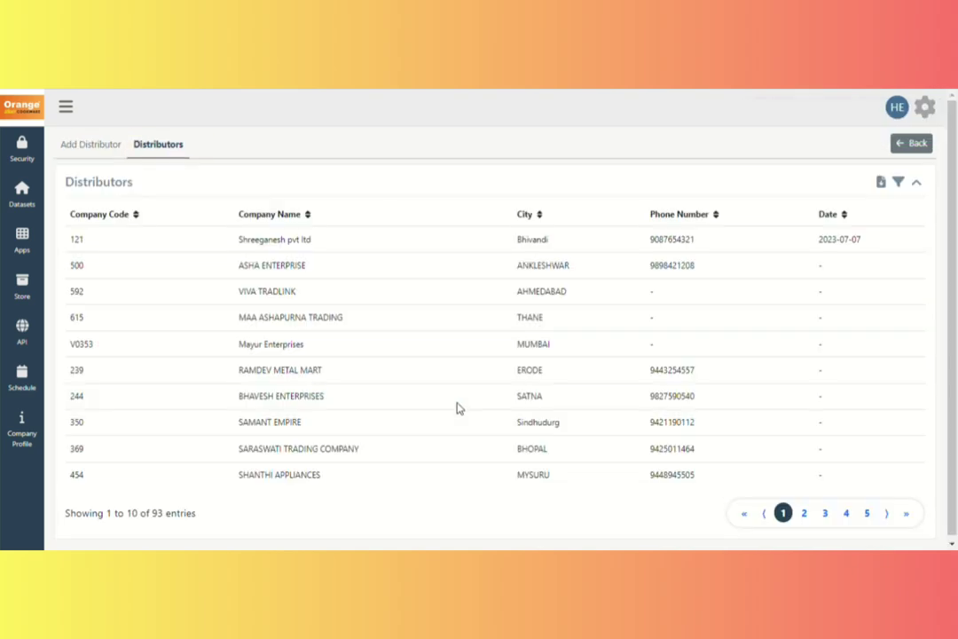
drag(62, 248, 787, 179)
click(913, 143)
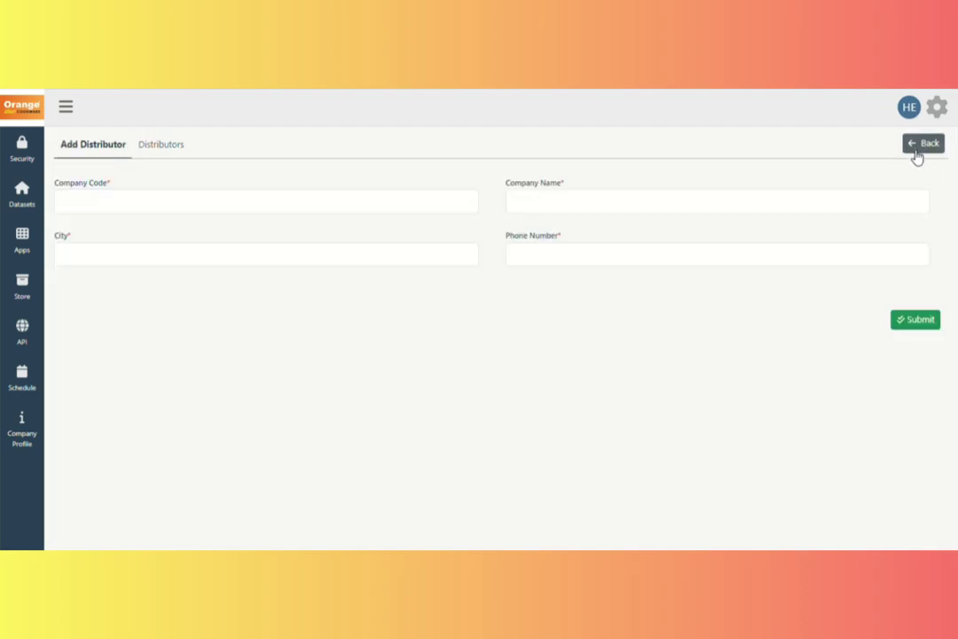